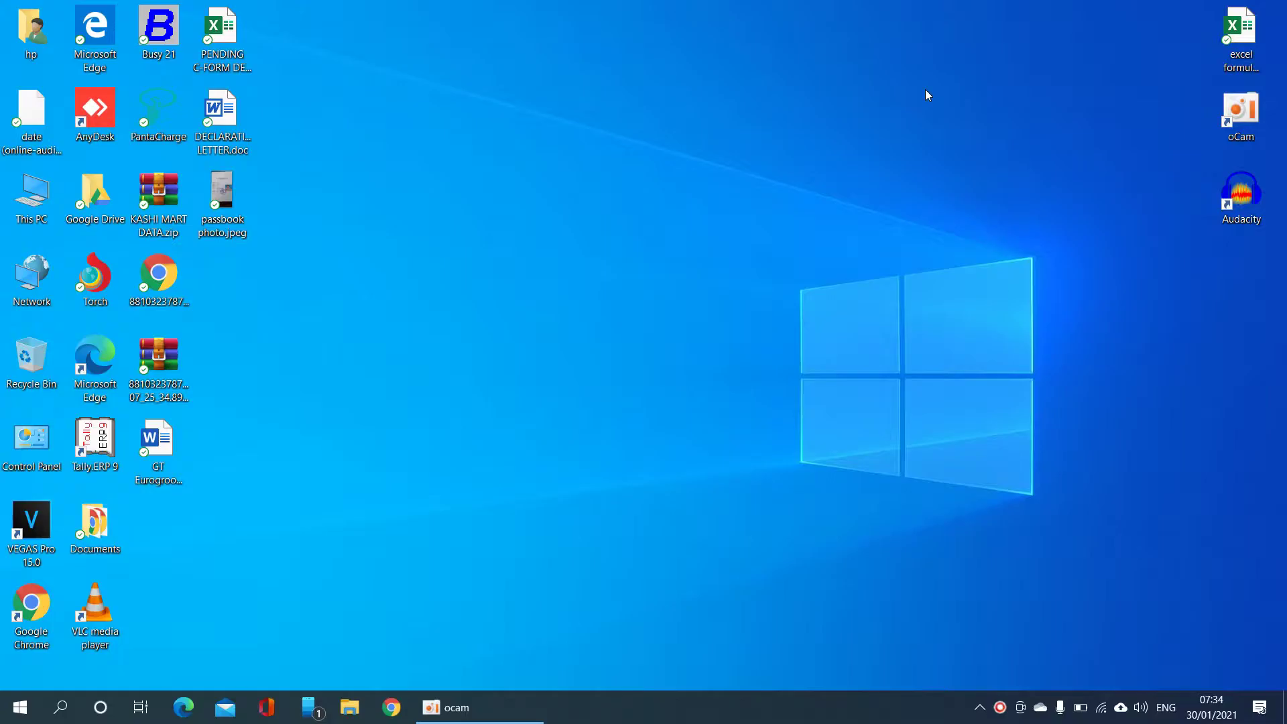
Step: Open excel formulas list.xlsx from the desktop and view the top of its Find sheet
double_click(1240, 33)
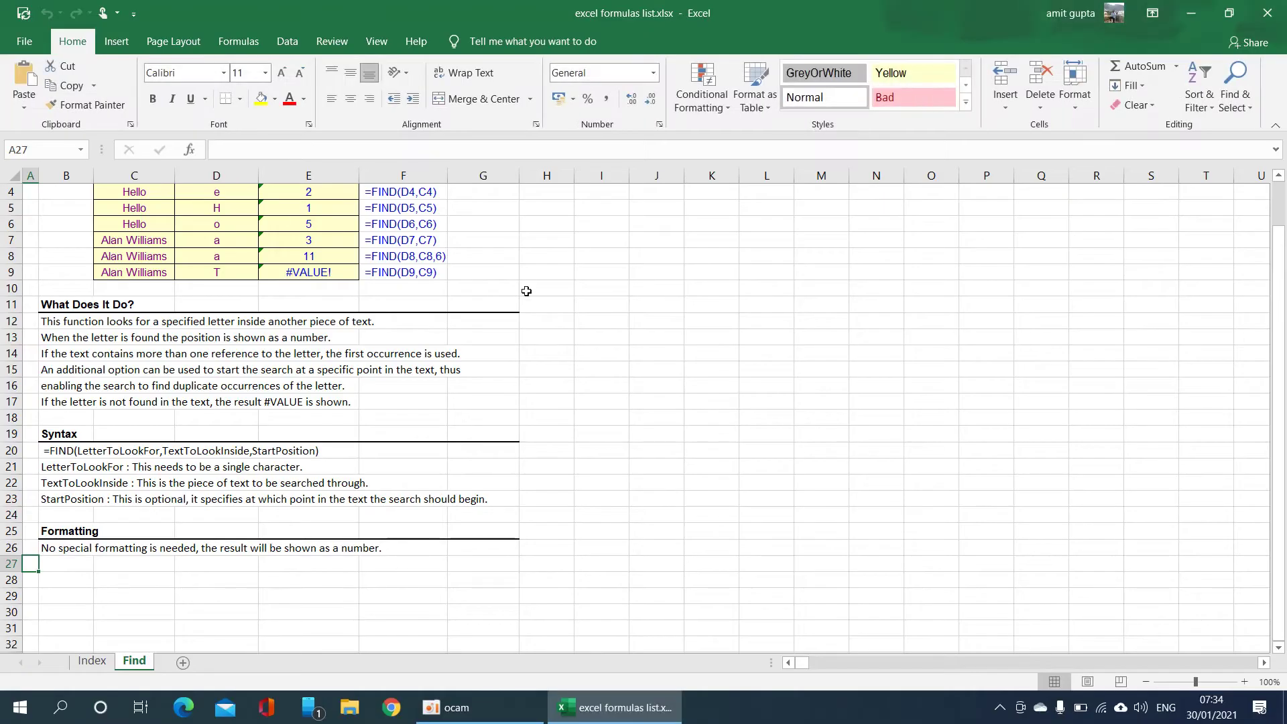
left_click(412, 318)
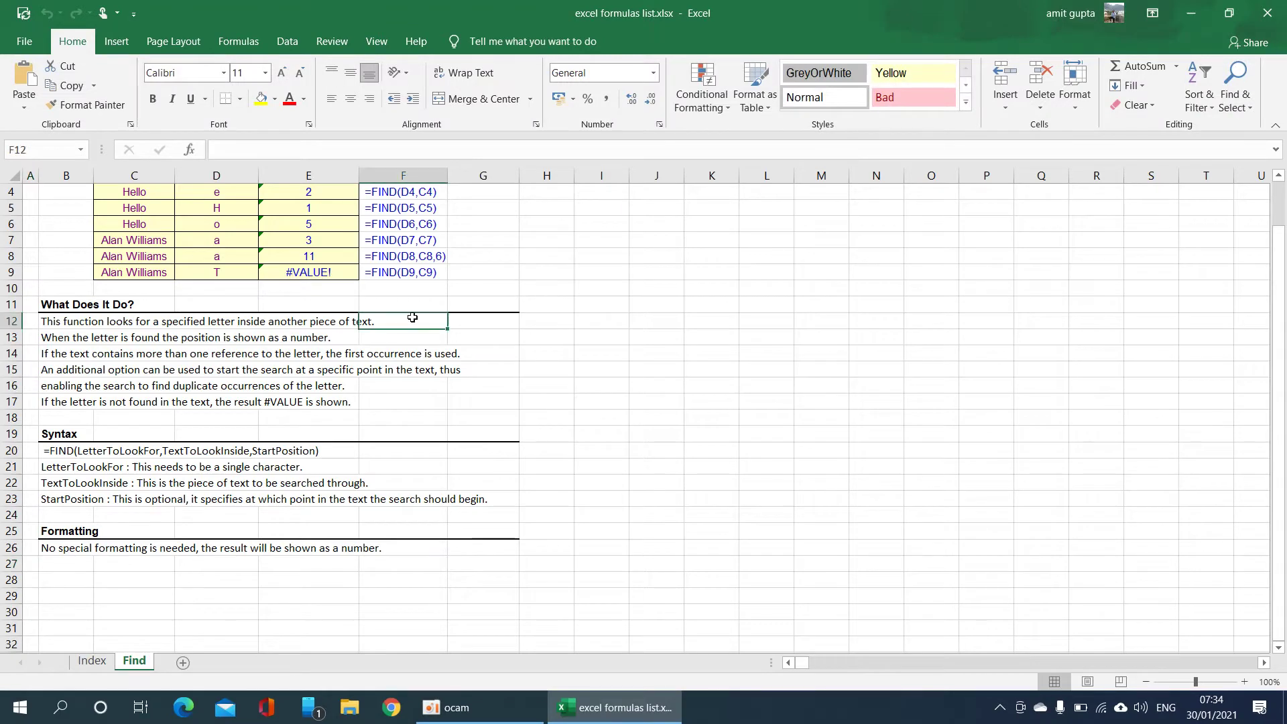
scroll(412, 318, "down", 1)
scroll(412, 317, "up", 2)
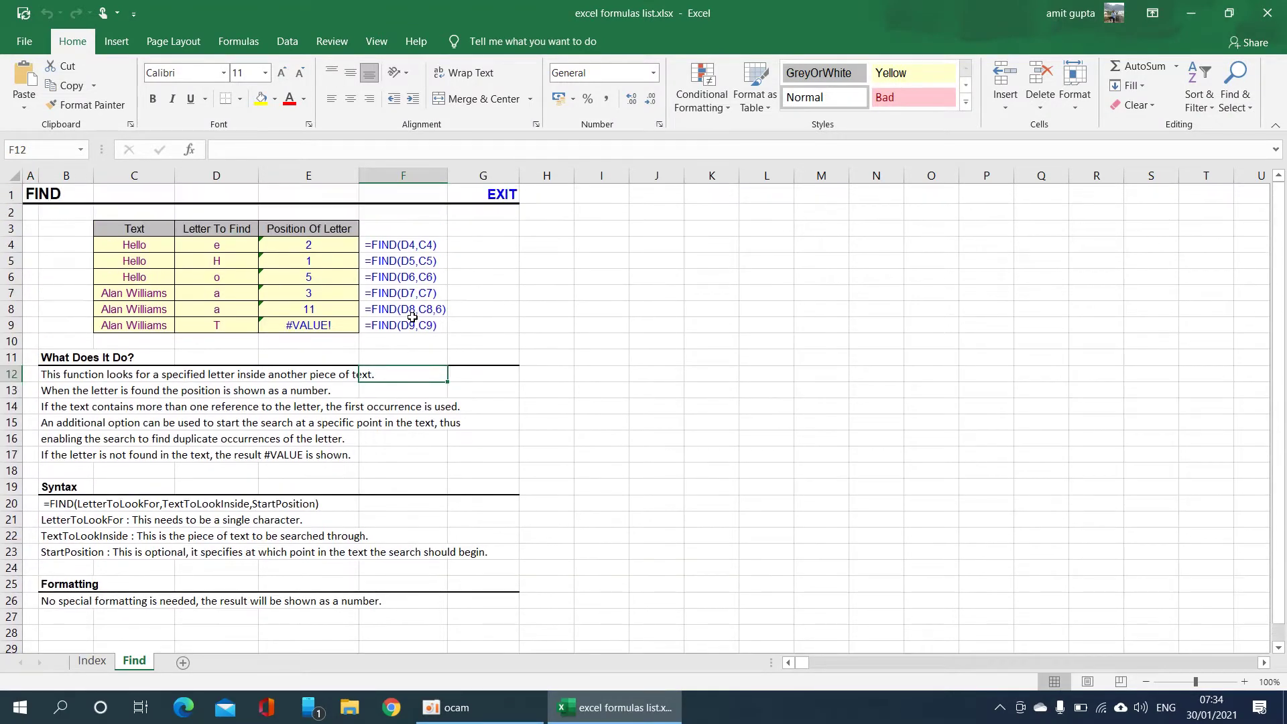
Step: Select the Text entries C4:C9, then settle on empty cell I4 for a test formula
left_click(582, 273)
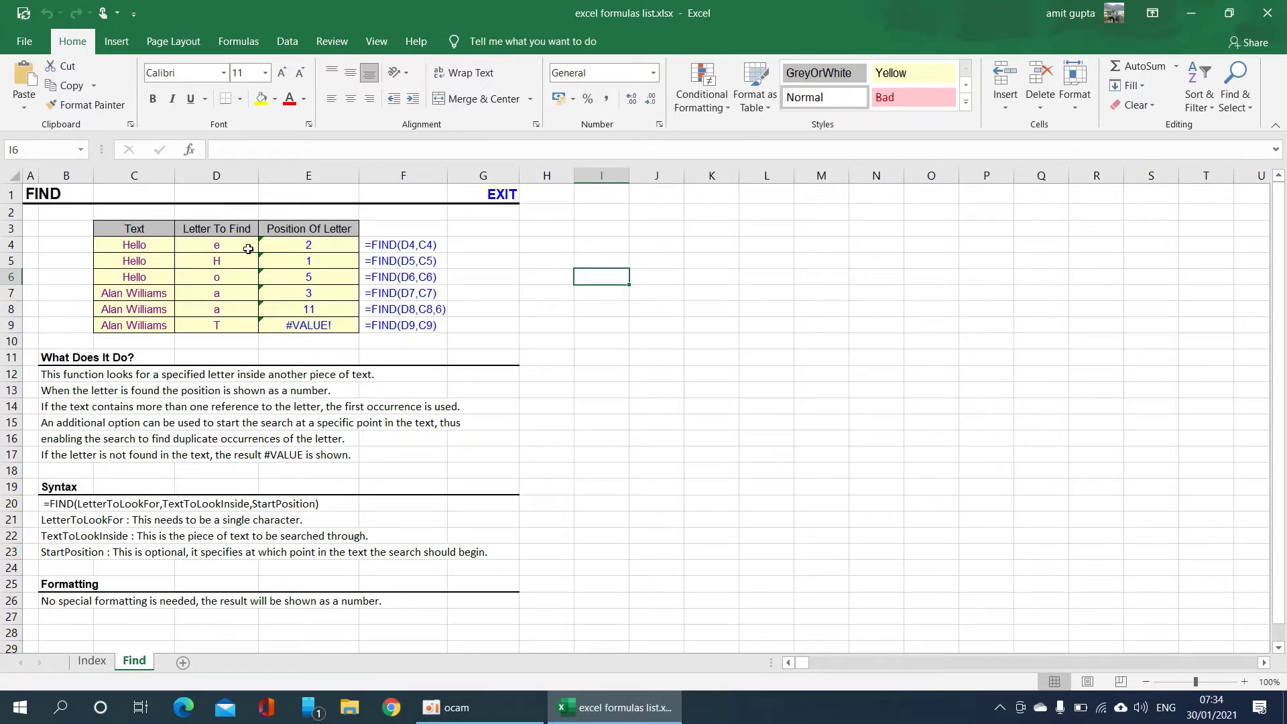
left_click_drag(136, 247, 127, 325)
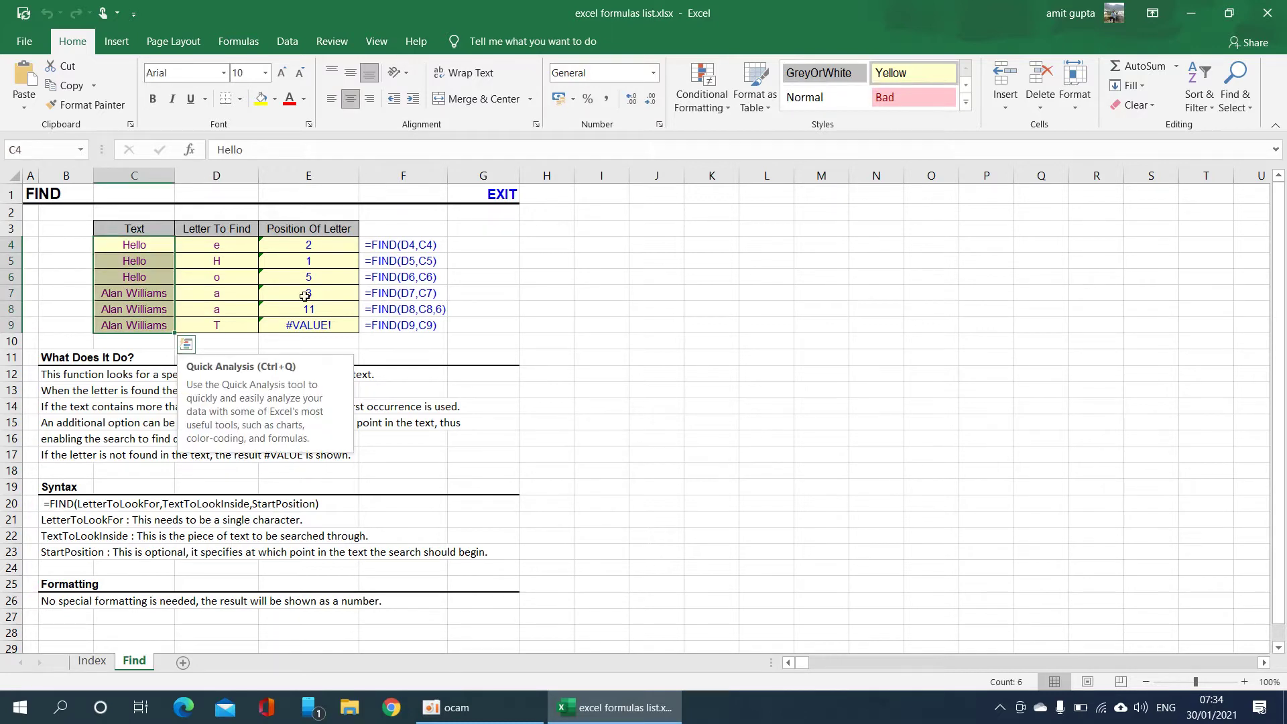
left_click(559, 245)
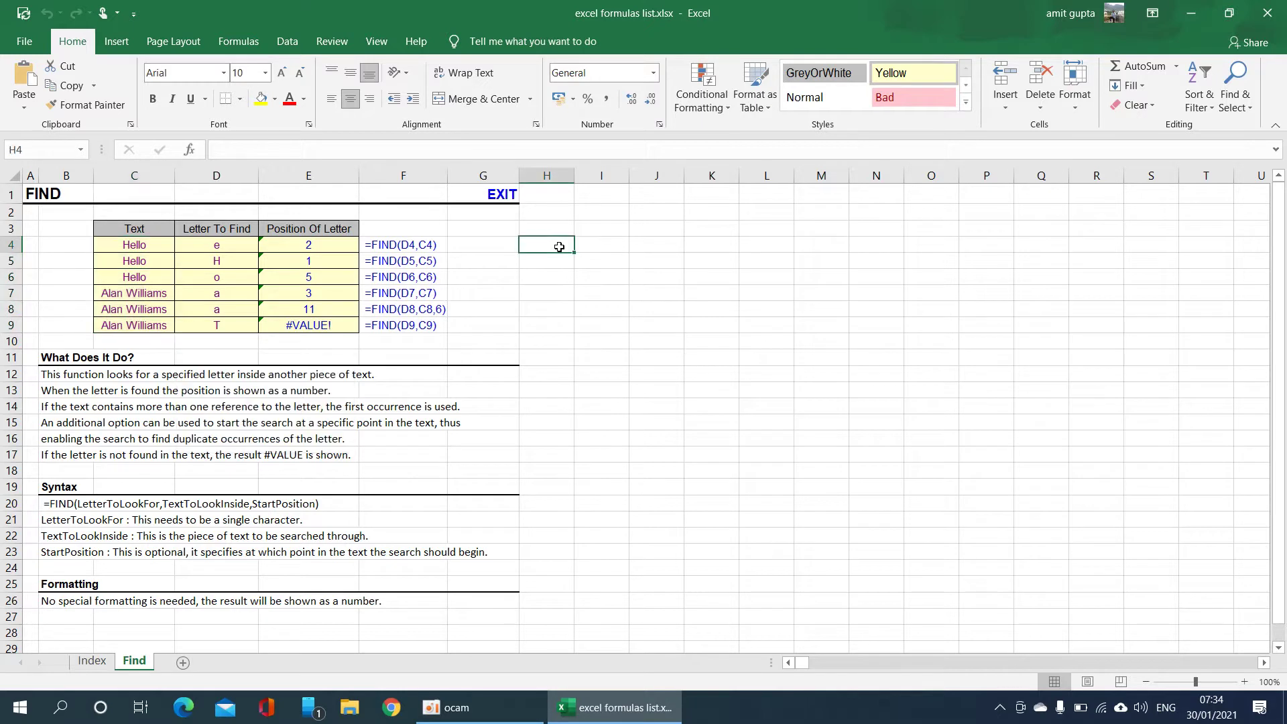
left_click(610, 242)
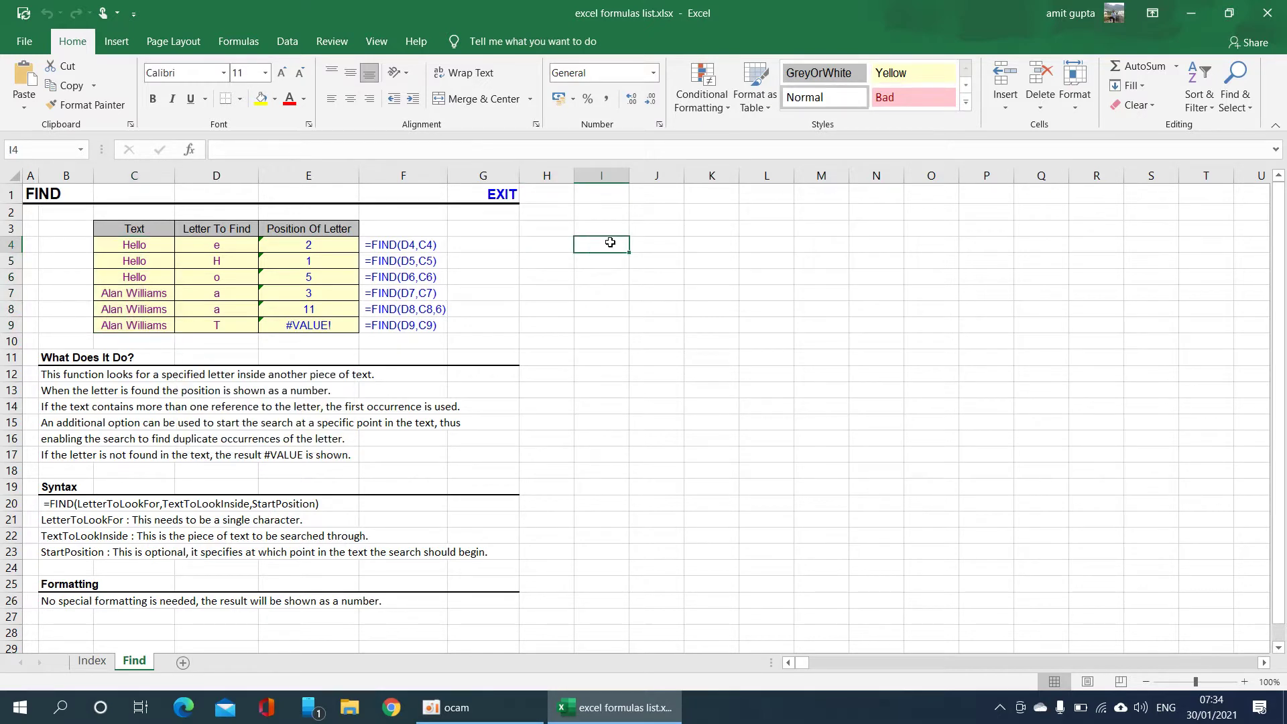
Step: Enter =FIND("L",C4,1) in I4 to search C4's Hello for L
type("=FIND(")
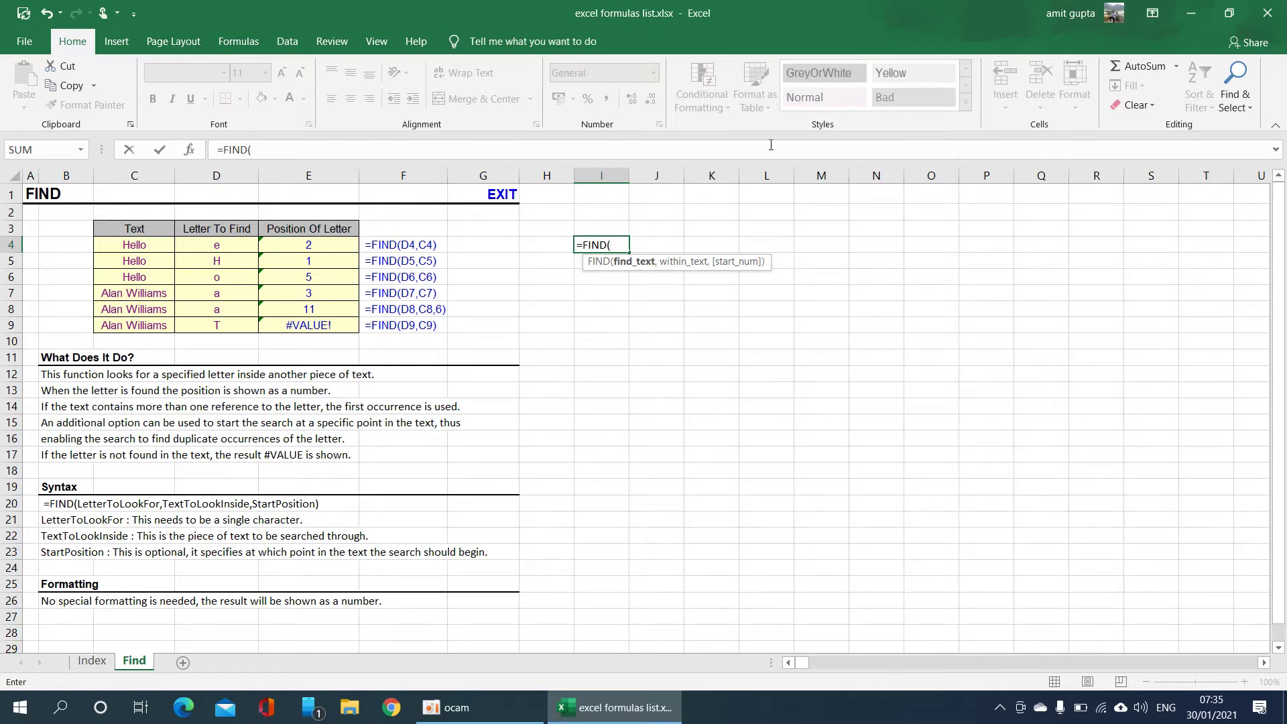
type("L")
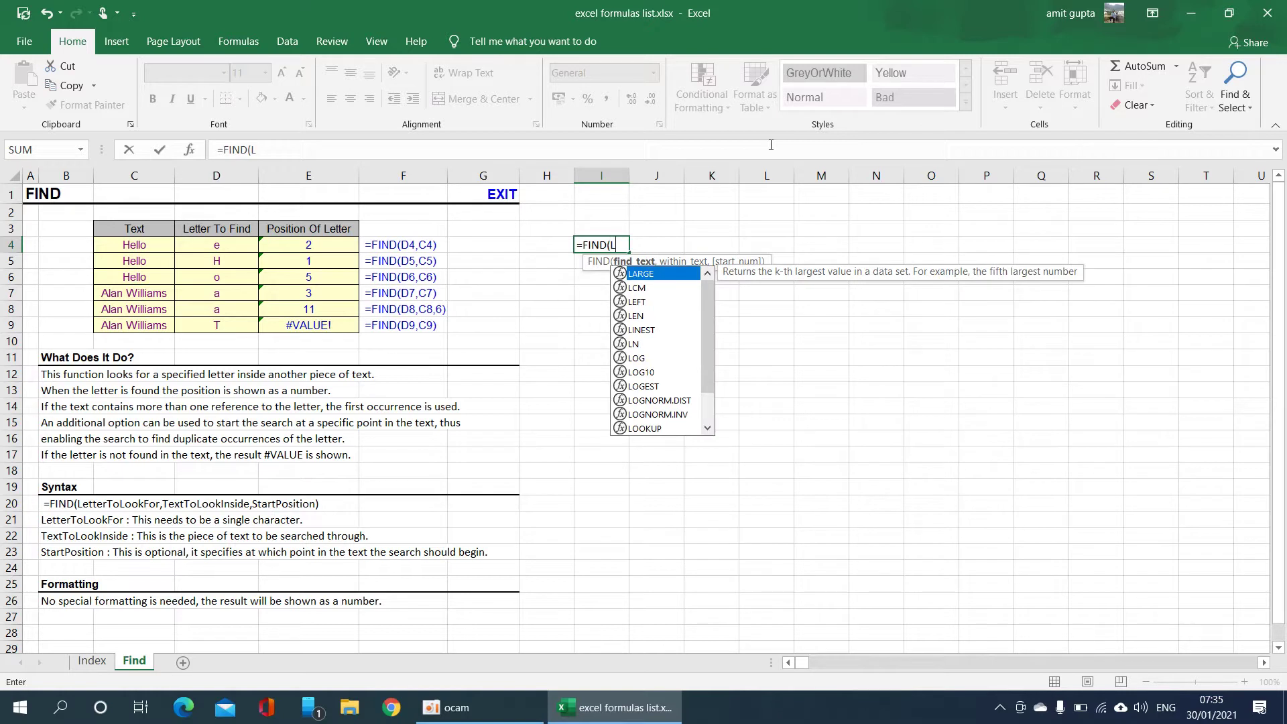
key("BackSpace")
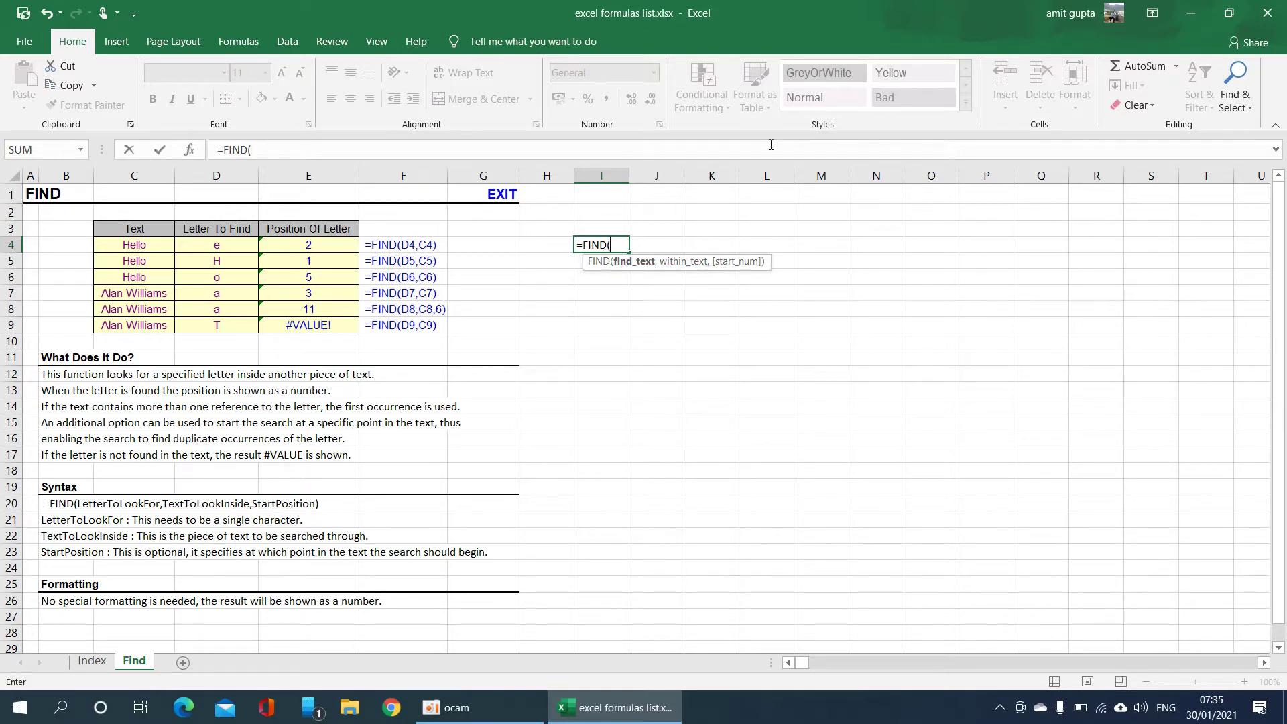
type("\"L")
type("\",")
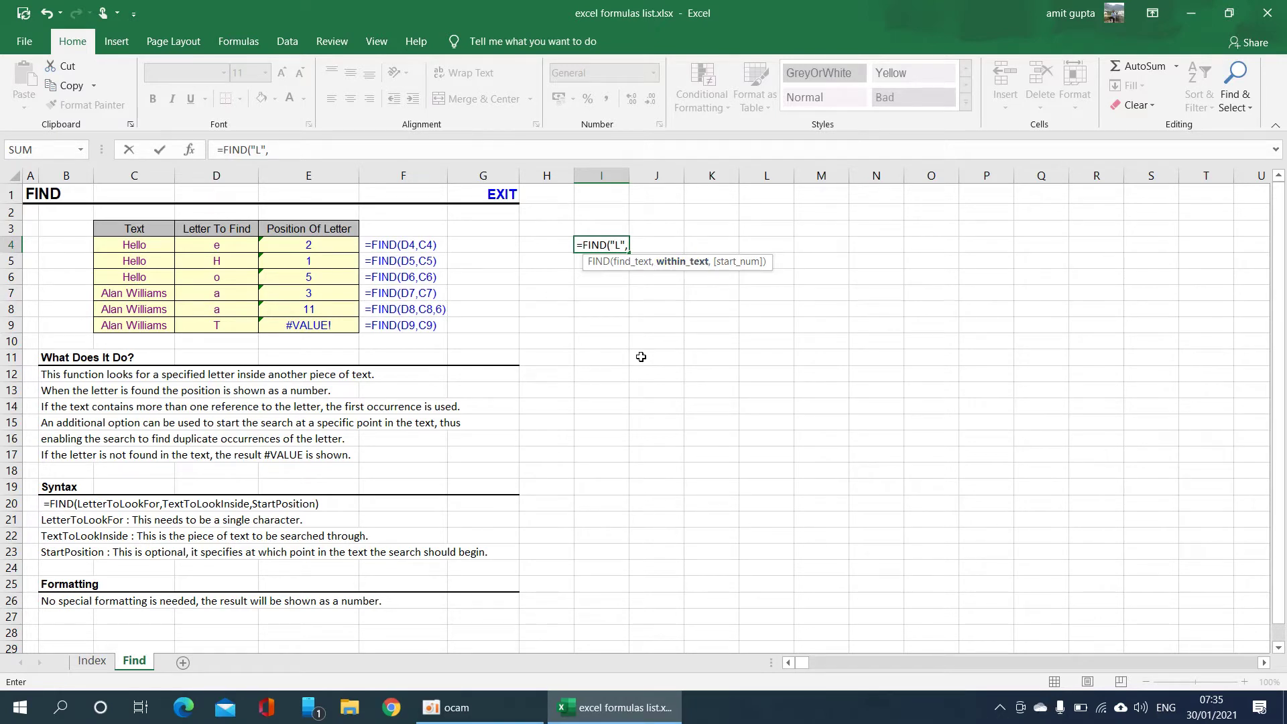
left_click(127, 245)
type(",")
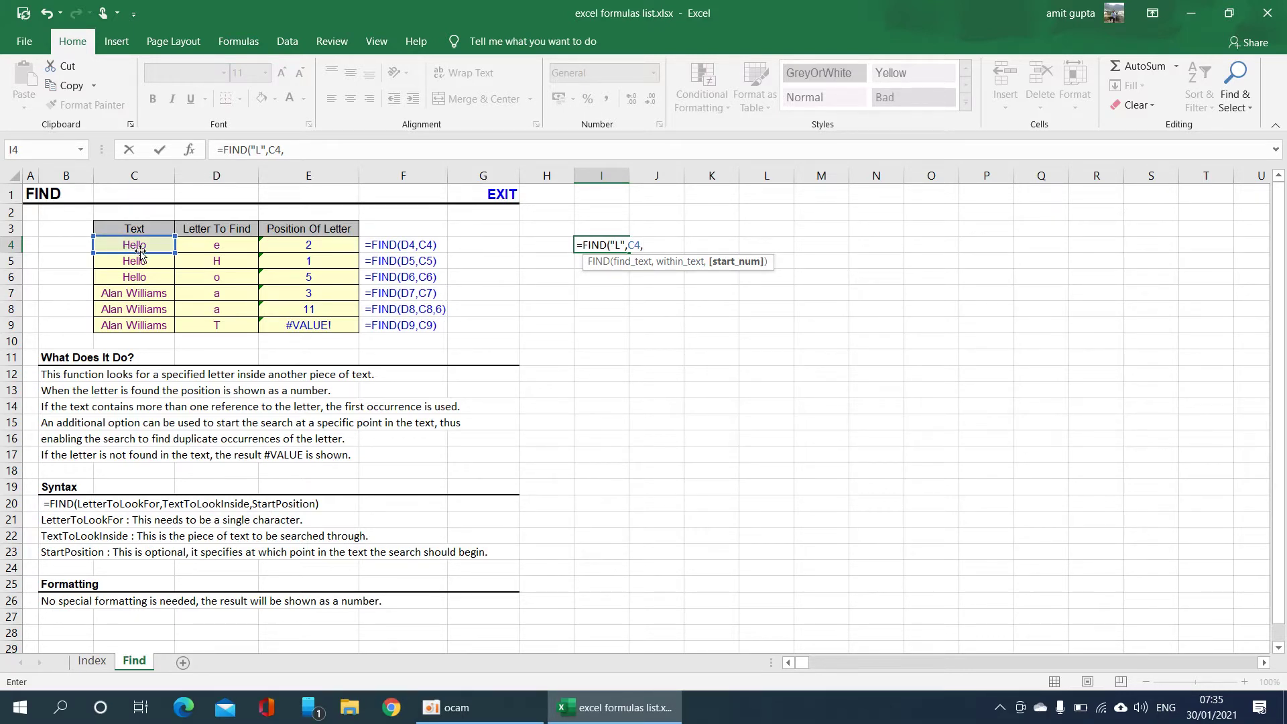
type("1")
key("Return")
Step: Remove the ,1 start position from I4's formula and re-enter it
key("Up")
key("F2")
key("Left")
key("BackSpace")
key("BackSpace")
key("Return")
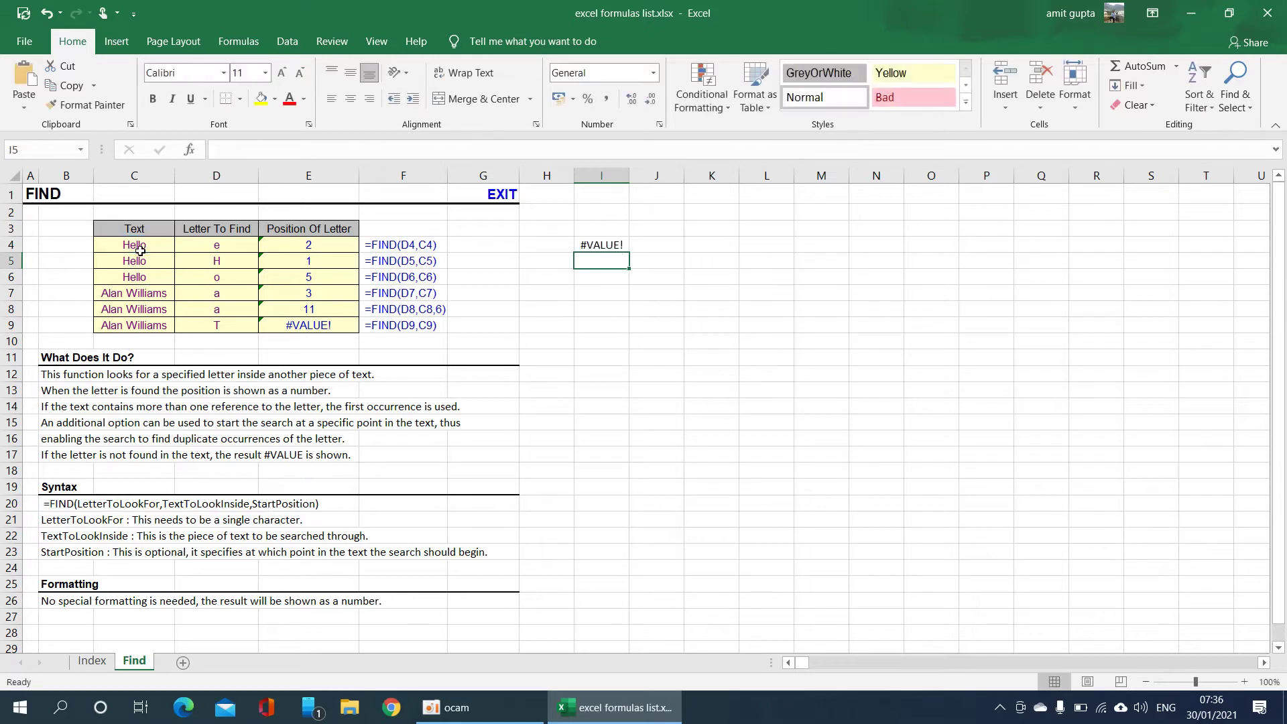
Step: Strip the quotation marks from around L in I4's formula and re-enter it
key("Up")
key("F2")
key("Left")
key("Left")
key("Left")
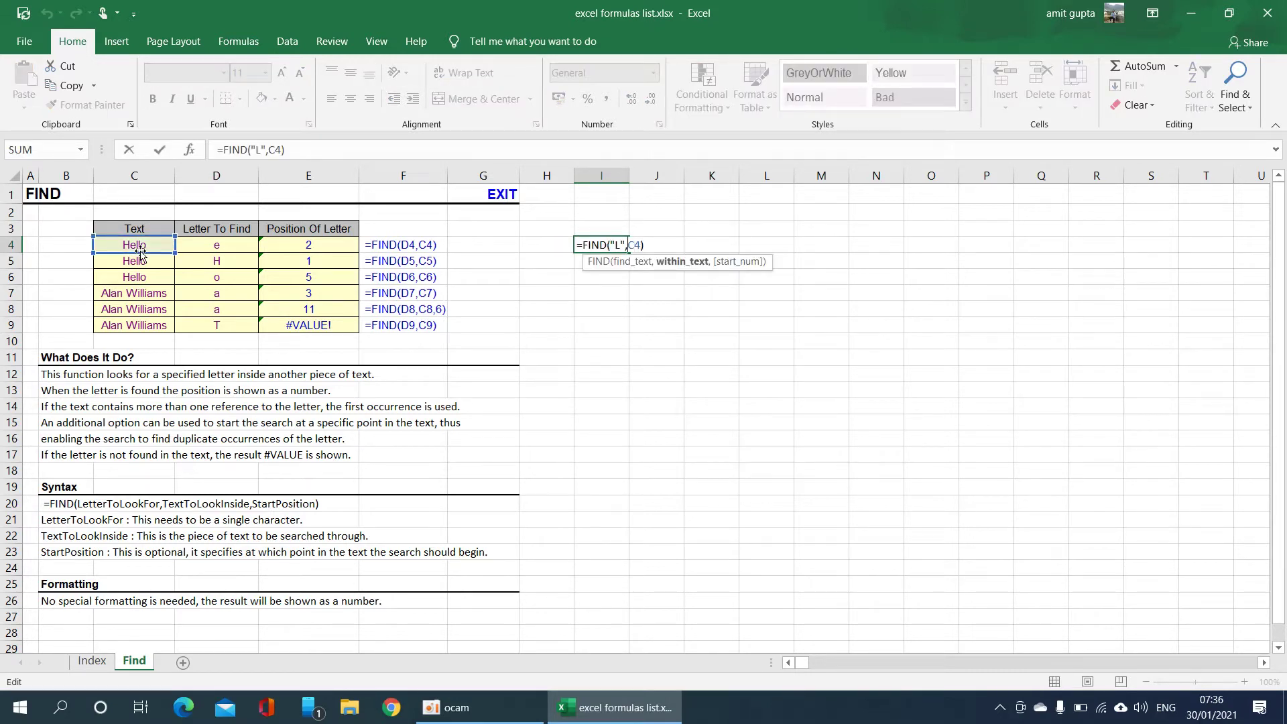
key("BackSpace")
key("Left")
key("BackSpace")
key("Return")
Step: Restore the quotes with lowercase "l" as the search letter in I4
key("Up")
key("F2")
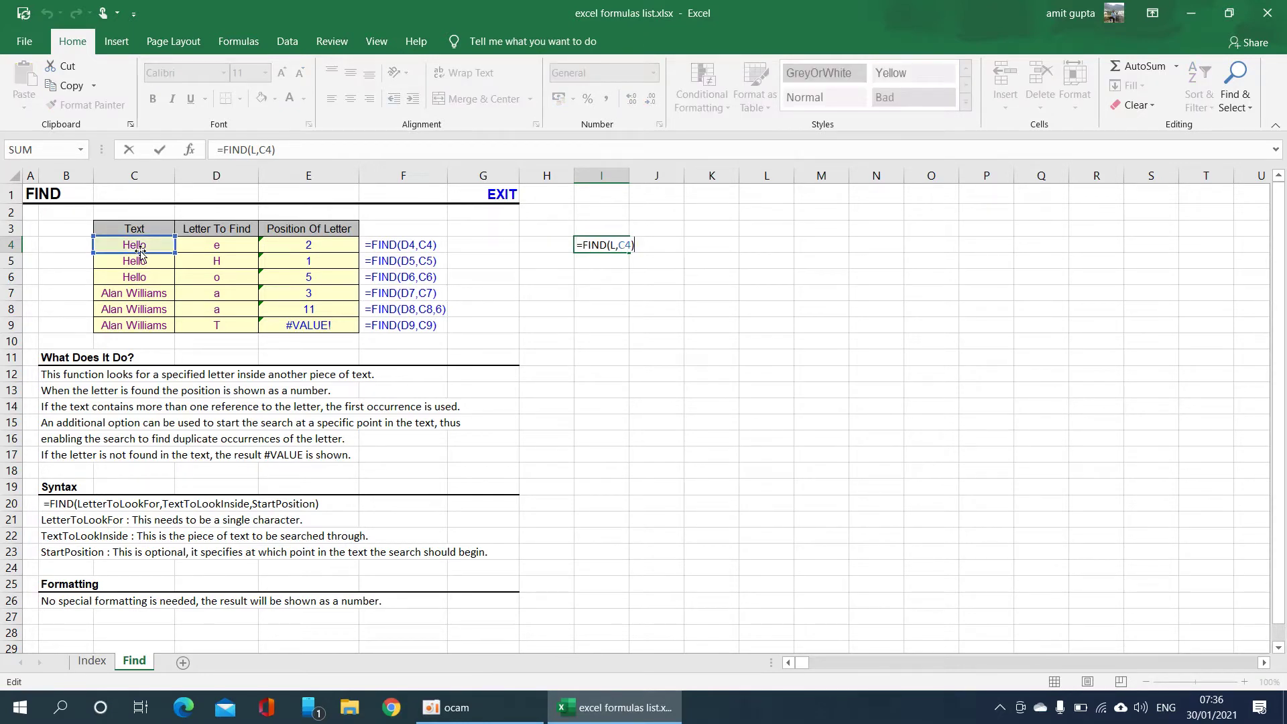
key("Left")
key("Left")
key("Left")
key("Left")
key("Left")
type("\"")
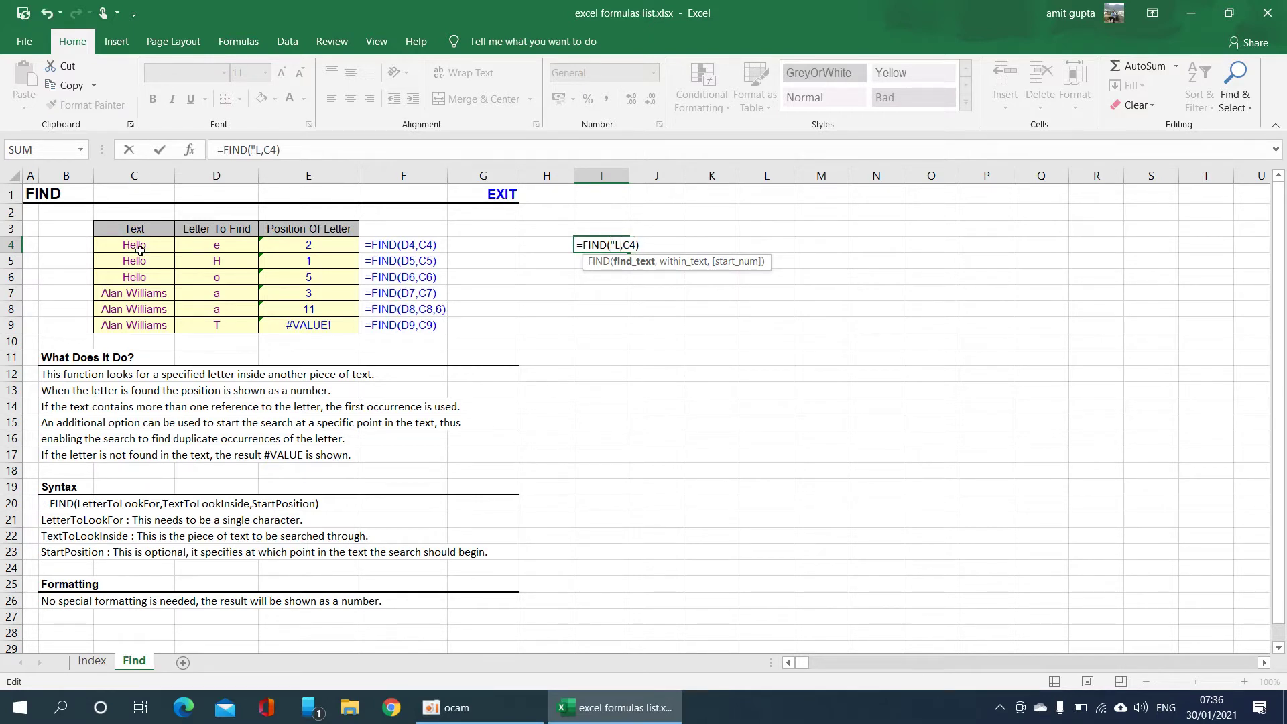
key("Delete")
type("\"l")
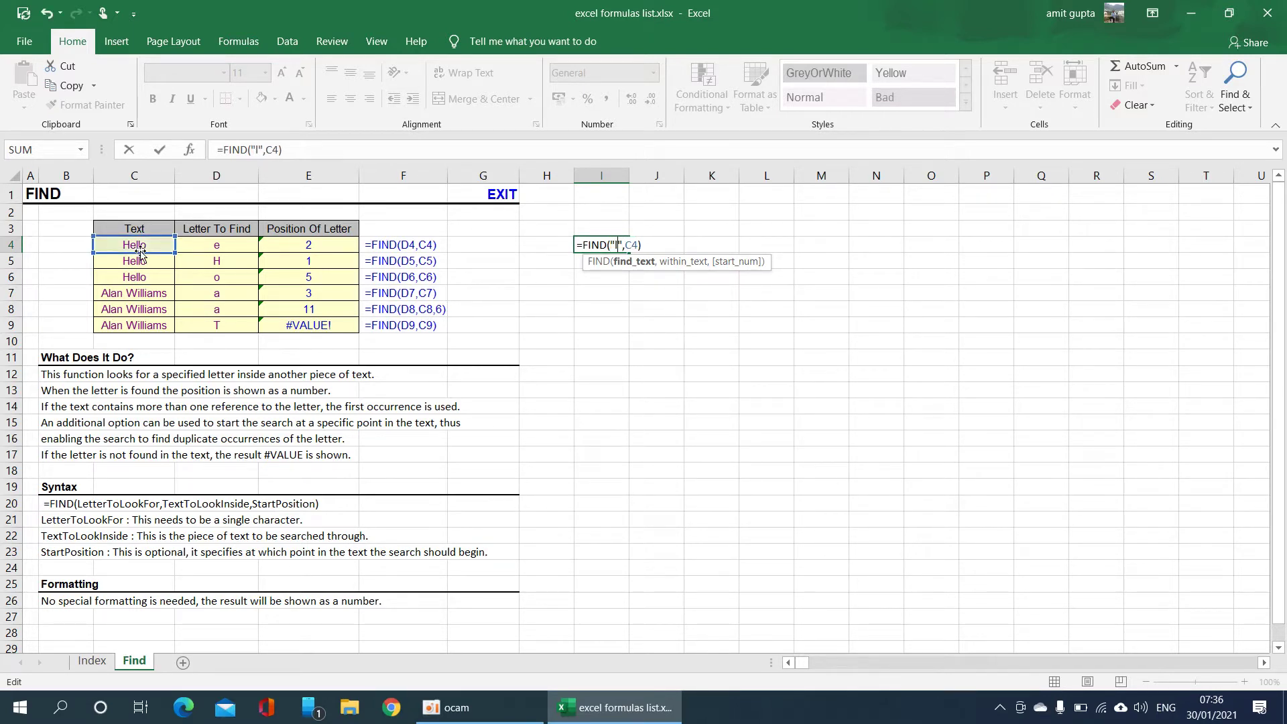
key("Return")
Step: Retype the search letter and append a start position of 1 after C4
key("Up")
key("F2")
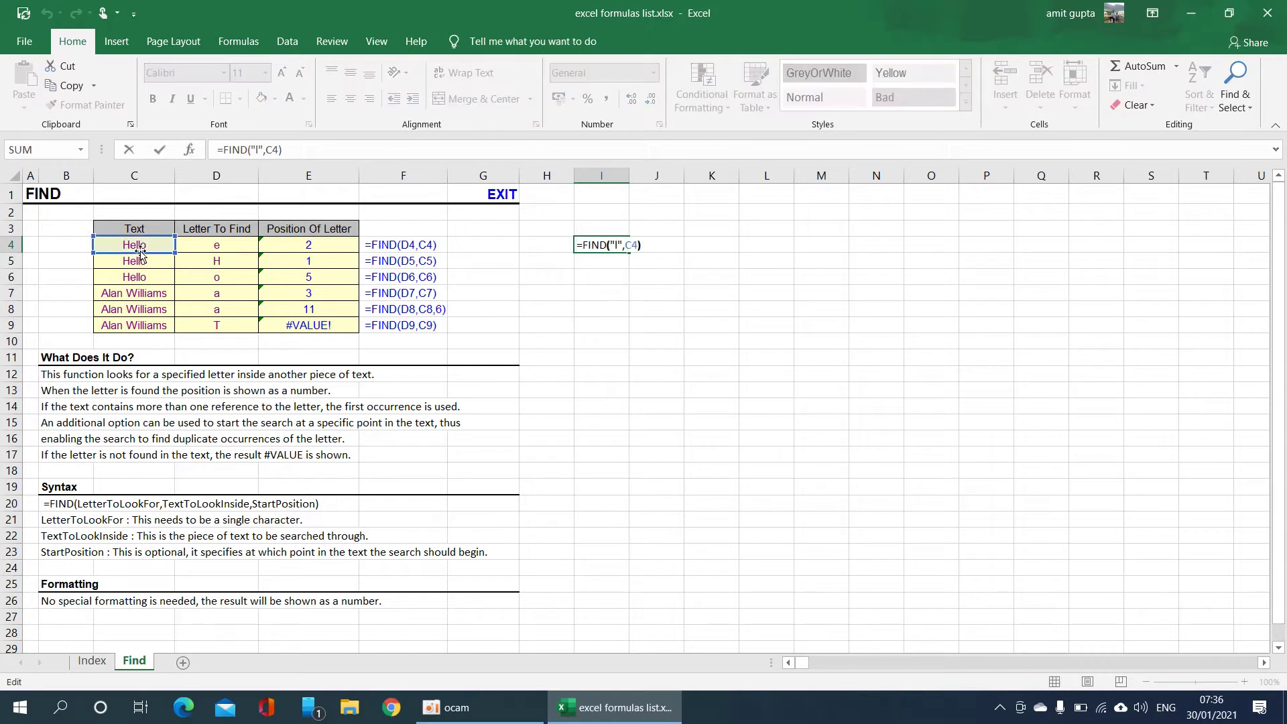
key("Left")
key("Left")
key("Left")
key("BackSpace")
type("l")
key("Right")
key("Right")
key("Right")
type(",1")
key("Return")
Step: Fix the formula to read =FIND("L",C4,1) with start position 1
key("Up")
key("F2")
key("Left")
key("Left")
key("Left")
type("1")
key("Return")
Step: Re-enter I4's formula unchanged, then reopen it at the search letter
key("Up")
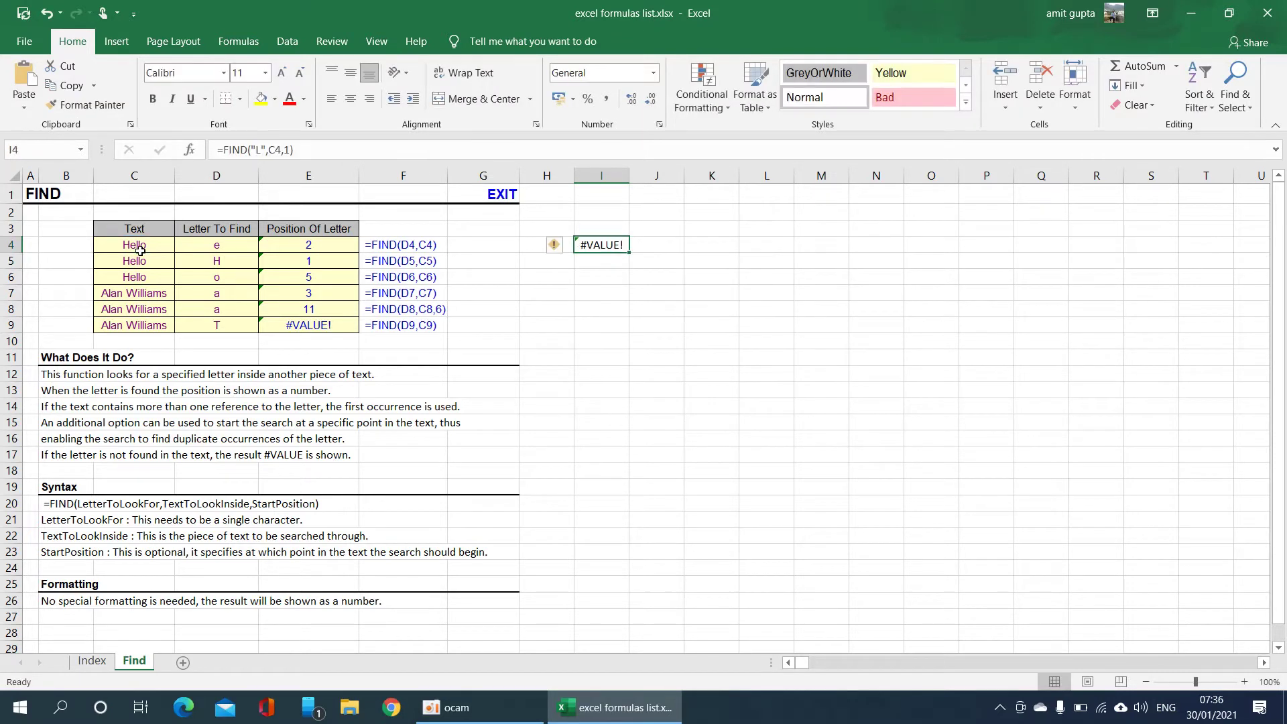
key("F2")
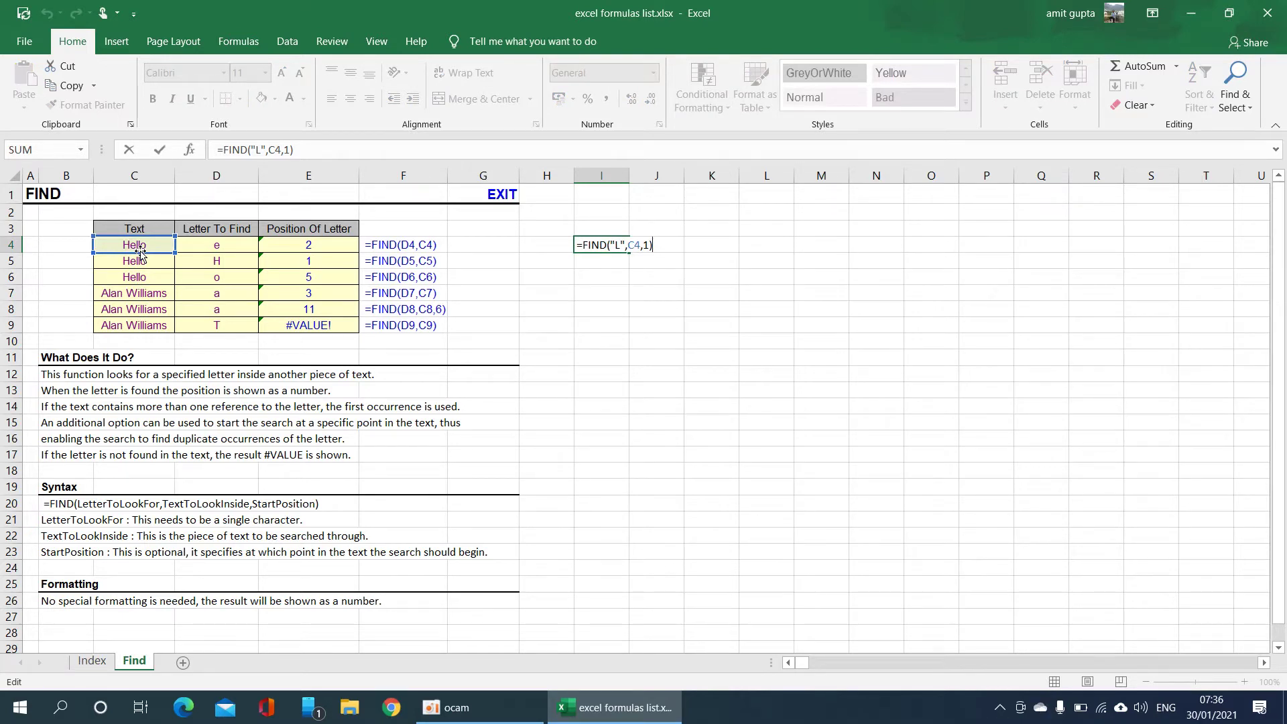
key("Return")
key("Up")
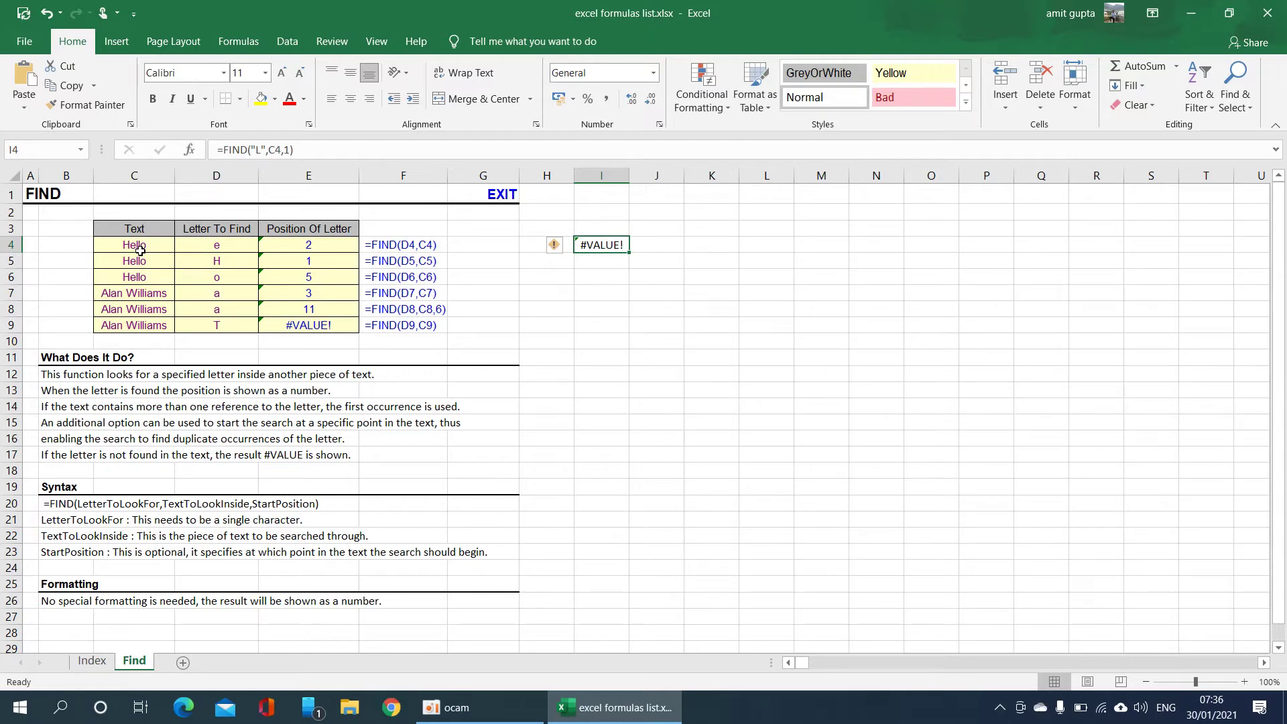
key("F2")
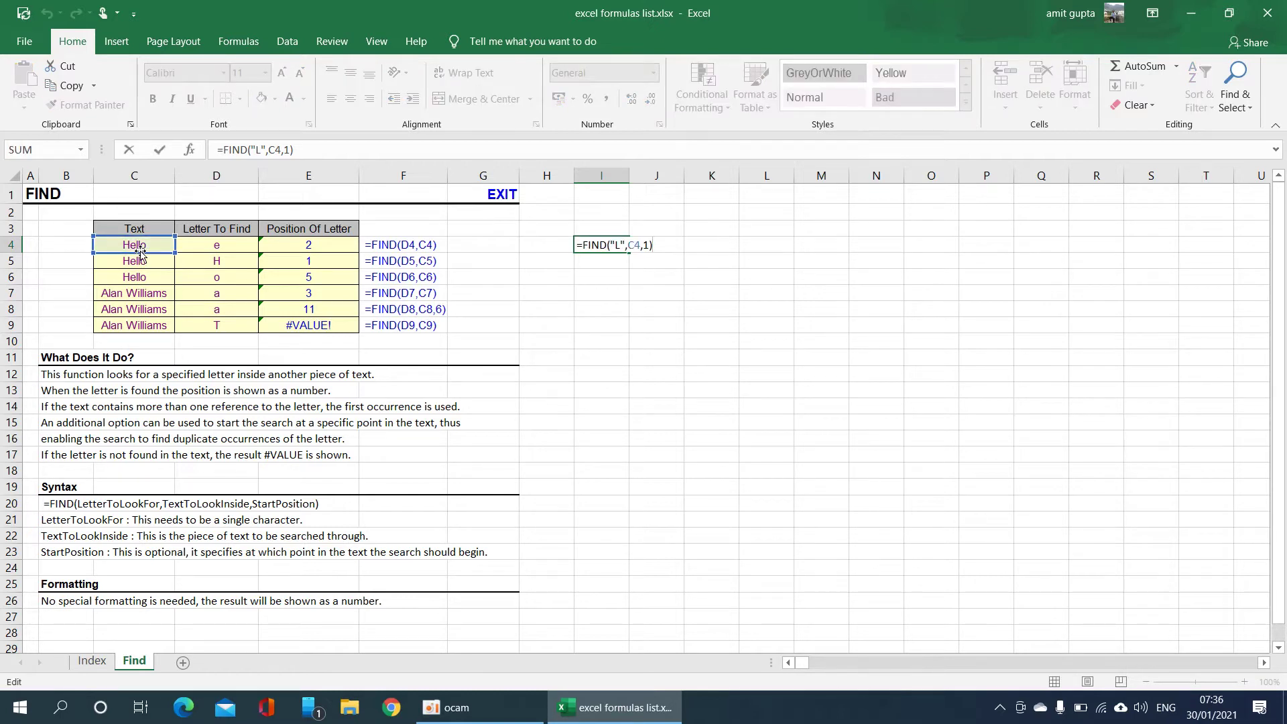
key("Left")
key("Left")
key("Left")
key("Left")
key("Left")
key("Left")
Step: Replace uppercase L with lowercase l in I4's formula, which now returns 3
key("Right")
key("Right")
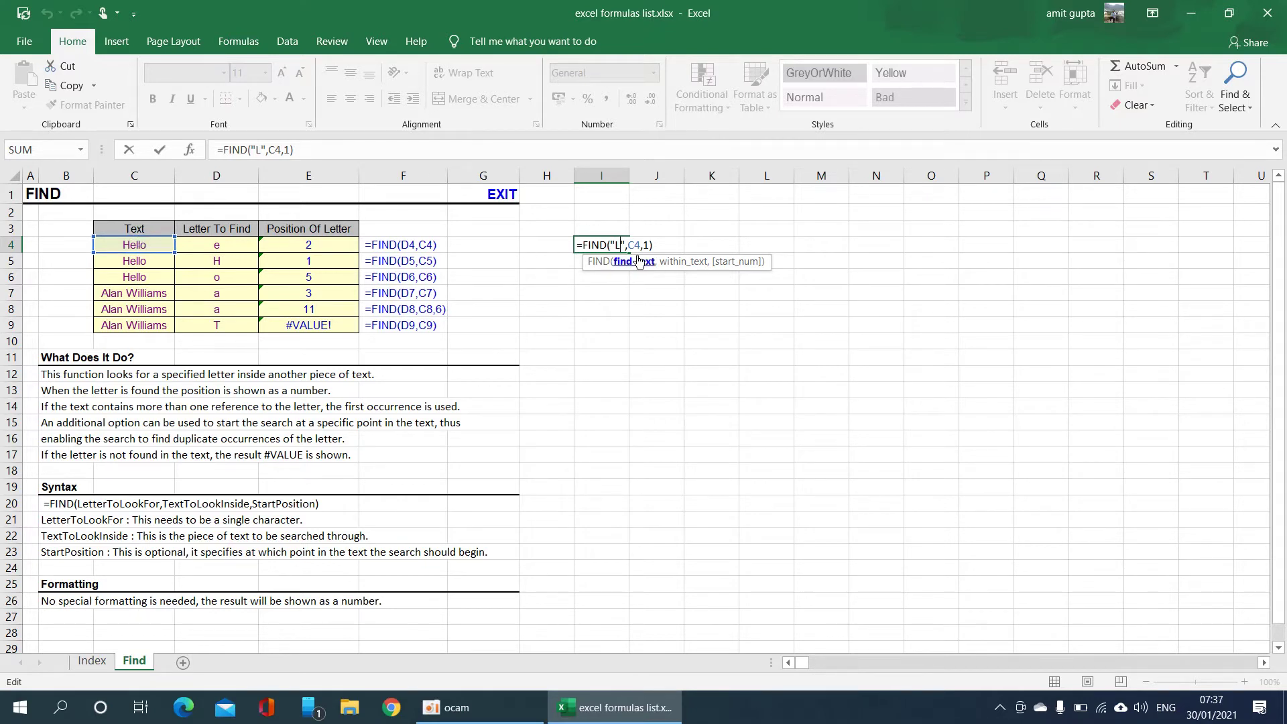
key("BackSpace")
type("l")
key("Right")
key("Right")
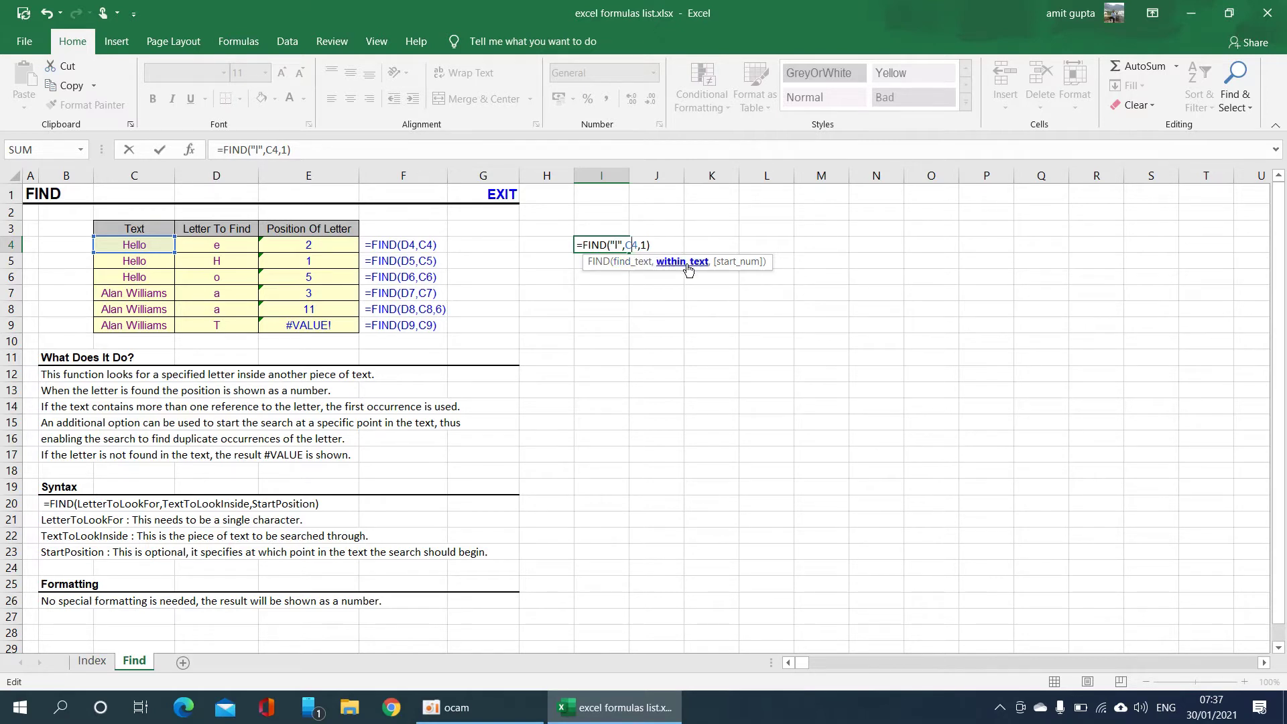
key("Right")
key("Right")
key("Right")
key("Return")
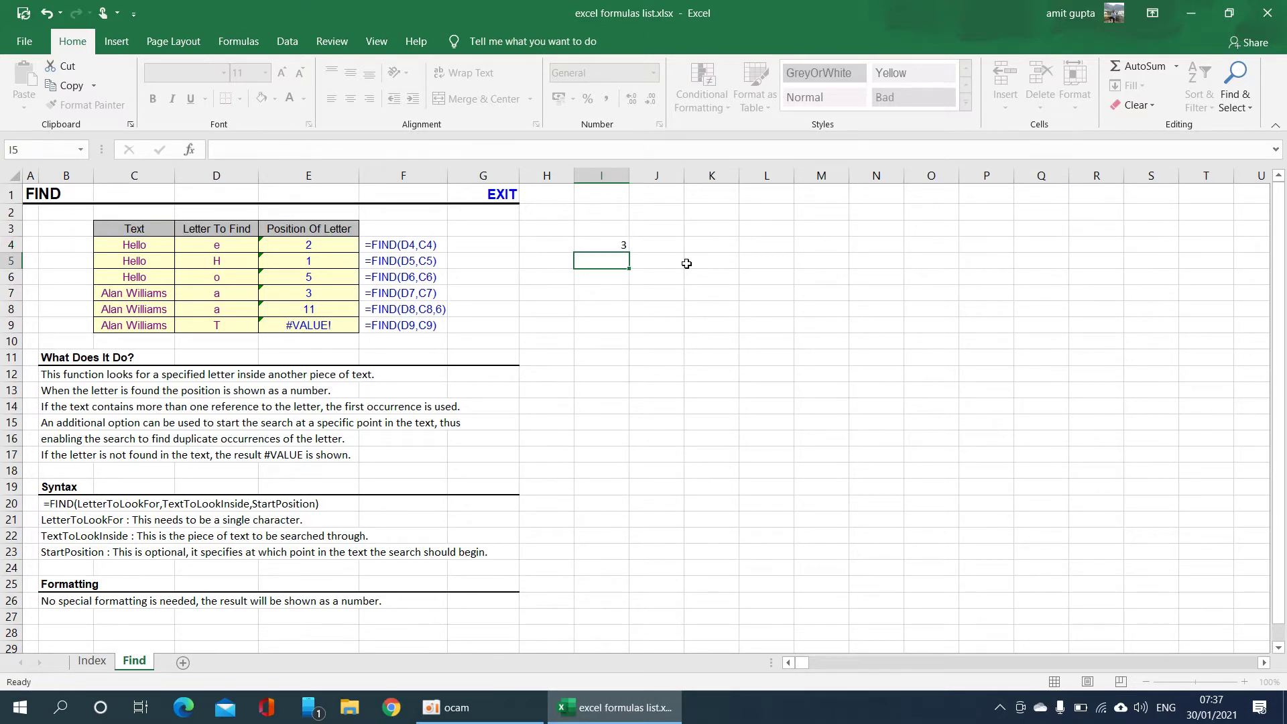
key("Up")
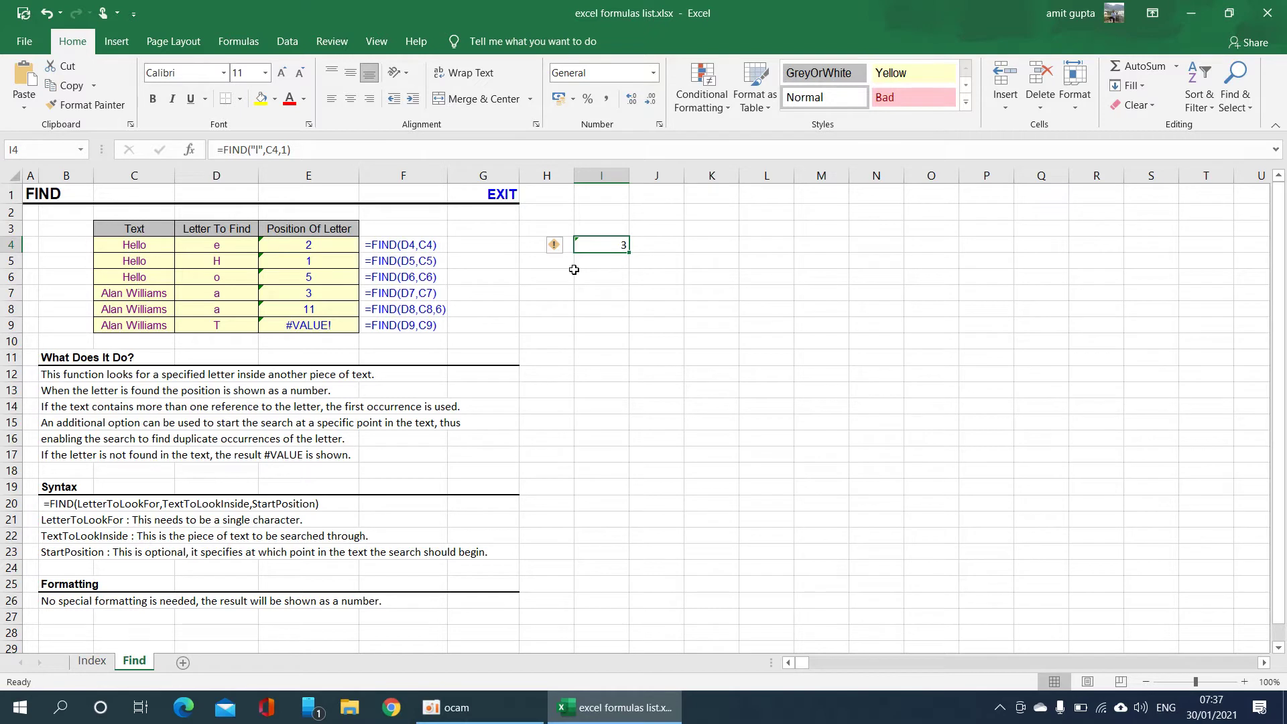
Step: Add an l to C4 so it reads Hellol, then check I4's result
left_click(155, 248)
double_click(155, 248)
type("l")
key("Return")
left_click(601, 252)
Step: Change I4's start position from 1 to 4, giving =FIND("l",C4,4)
key("F2")
key("BackSpace")
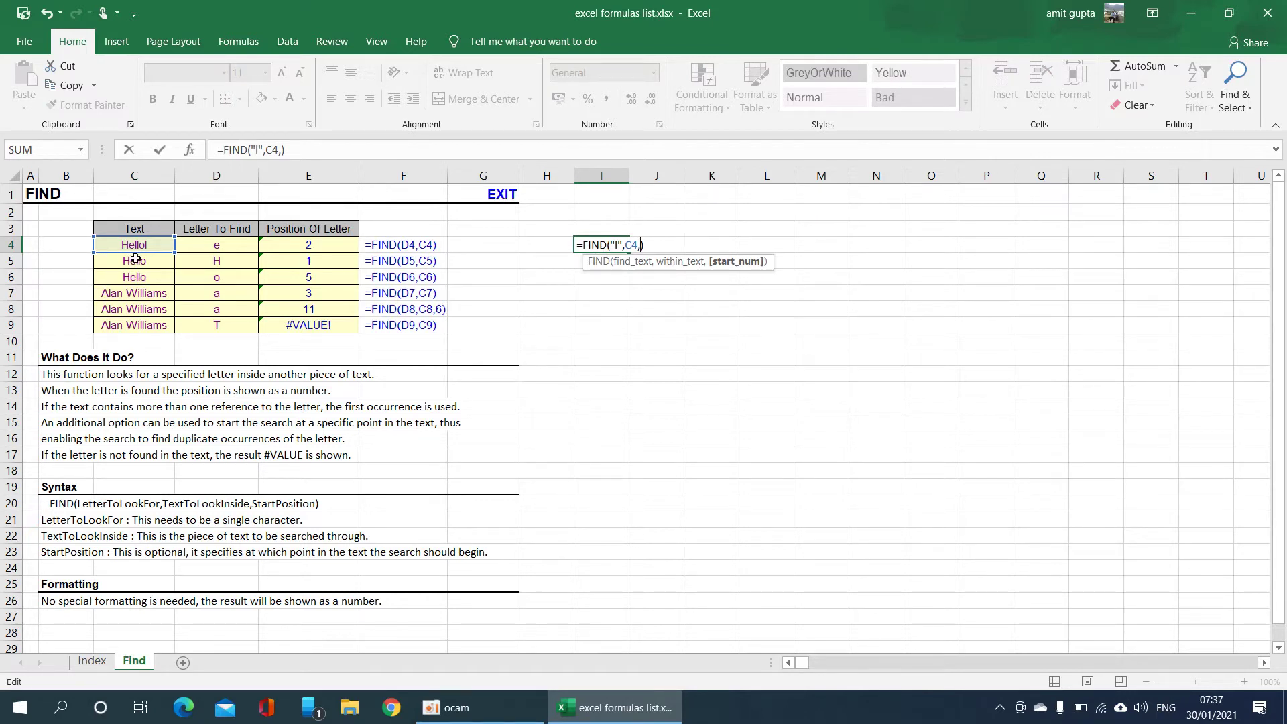
type("4")
key("ctrl+Return")
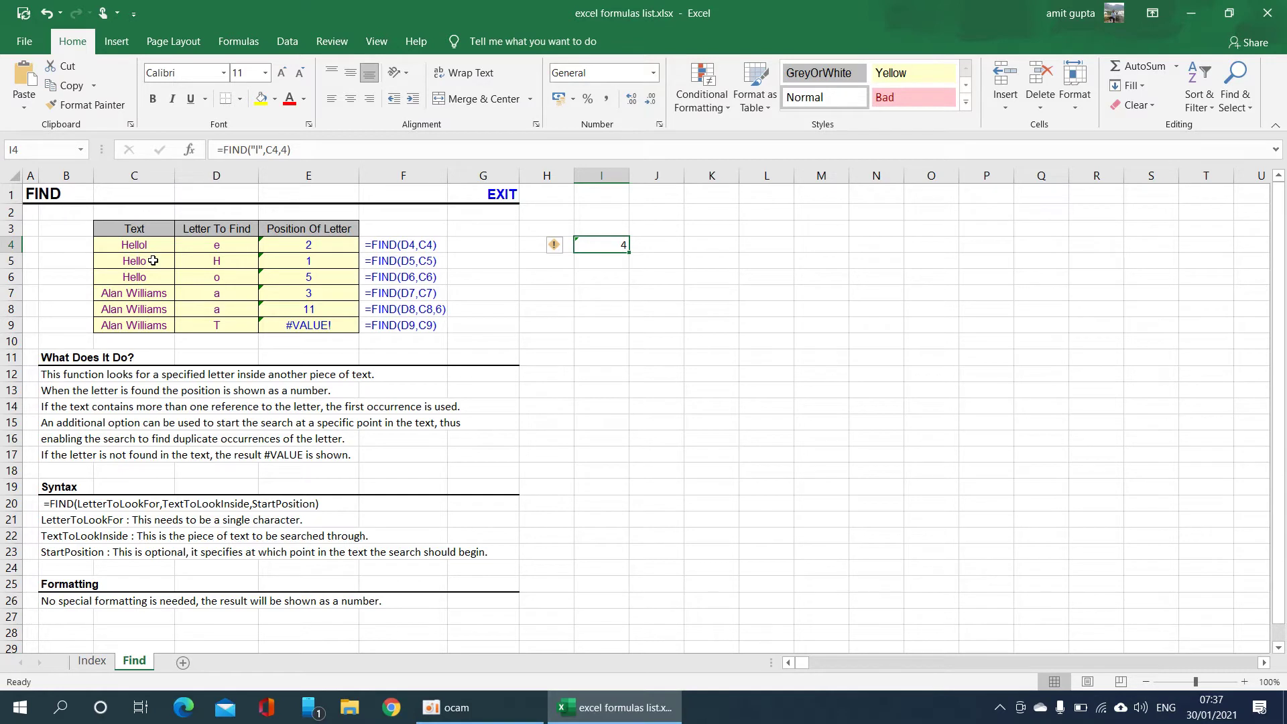
Step: Set the start position to 5 so =FIND("l",C4,5) returns 6
key("F2")
key("BackSpace")
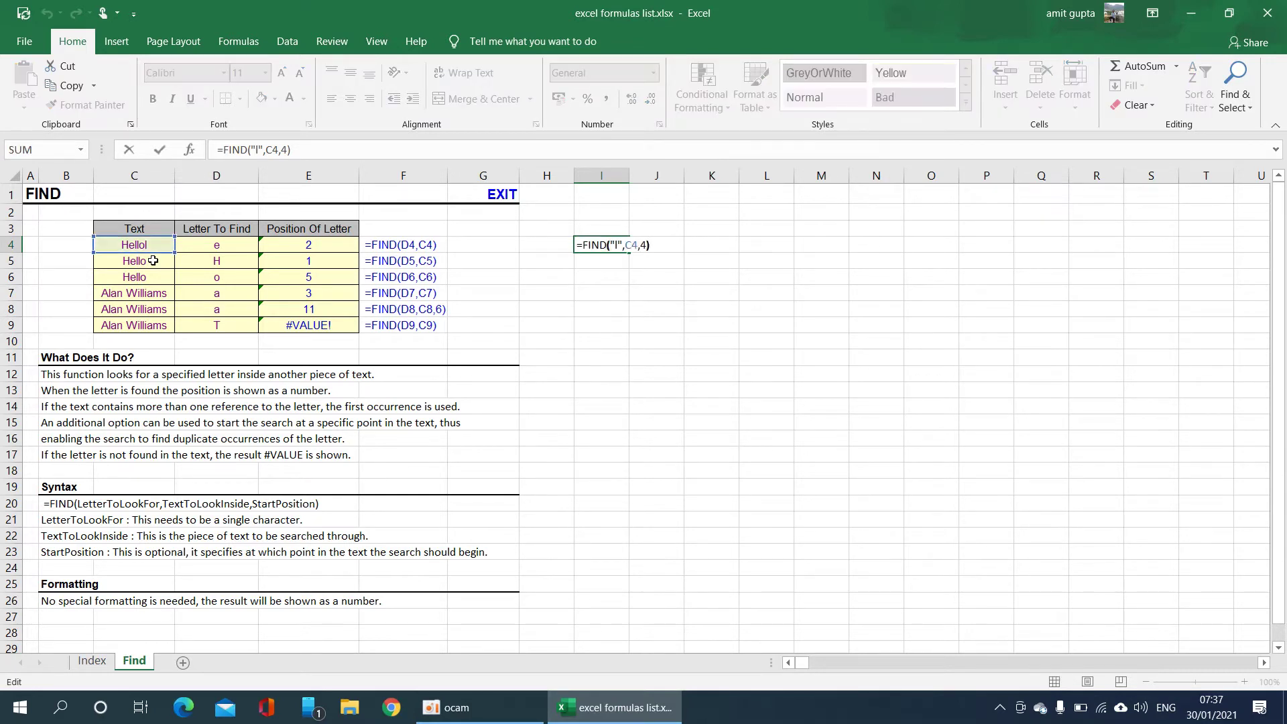
type("5")
key("ctrl+Return")
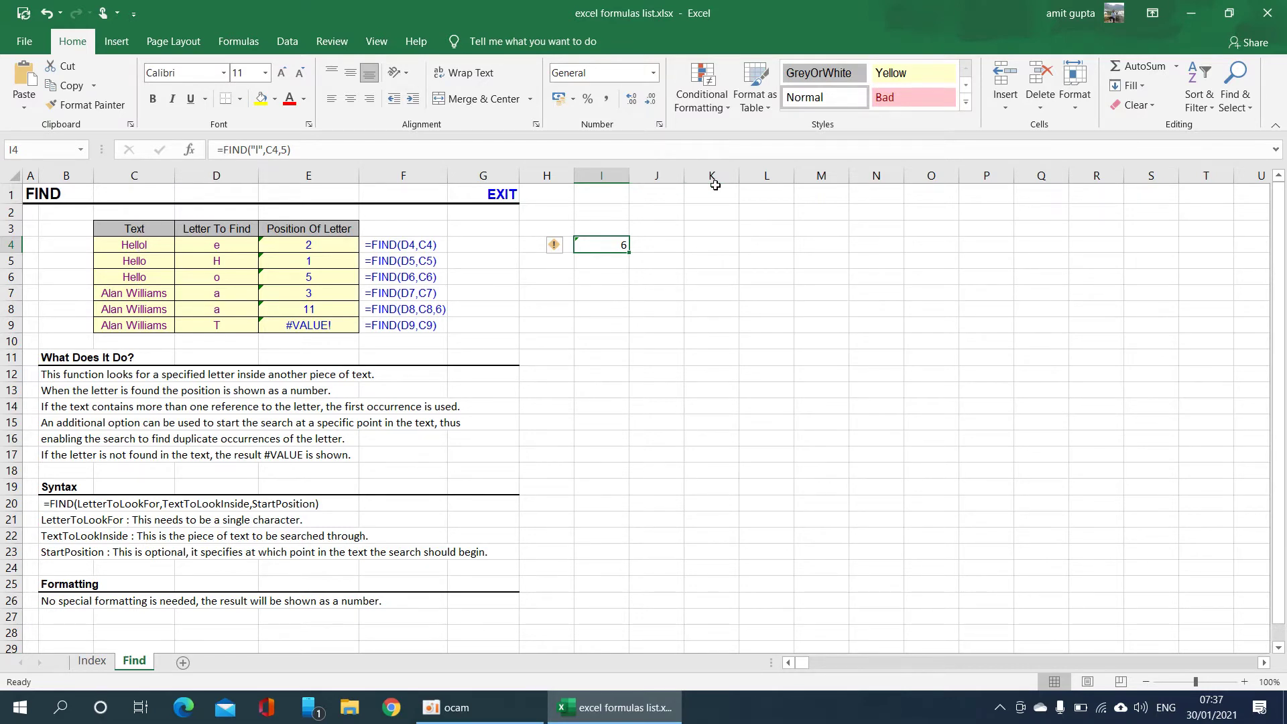
key("Down")
key("Down")
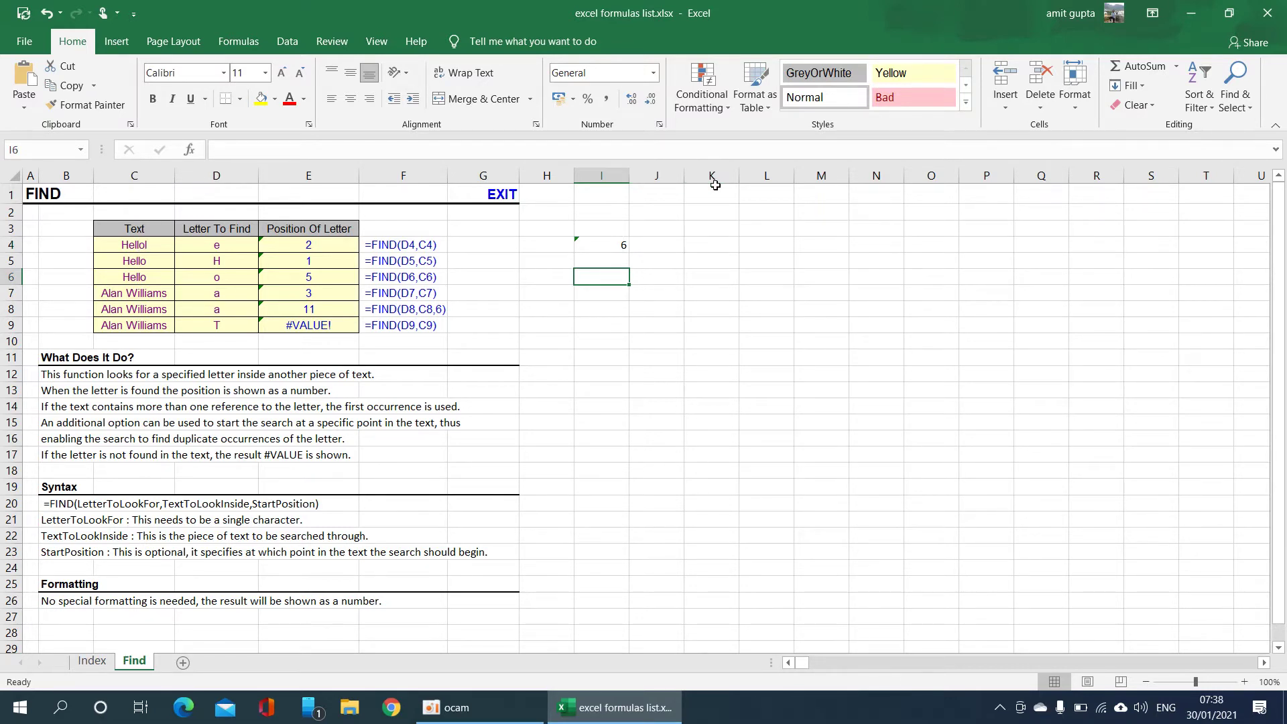
key("Left")
key("Left")
key("Up")
key("Up")
key("Right")
key("Right")
key("Right")
key("Left")
key("Left")
key("Left")
key("Left")
key("Left")
key("Left")
key("Left")
key("Right")
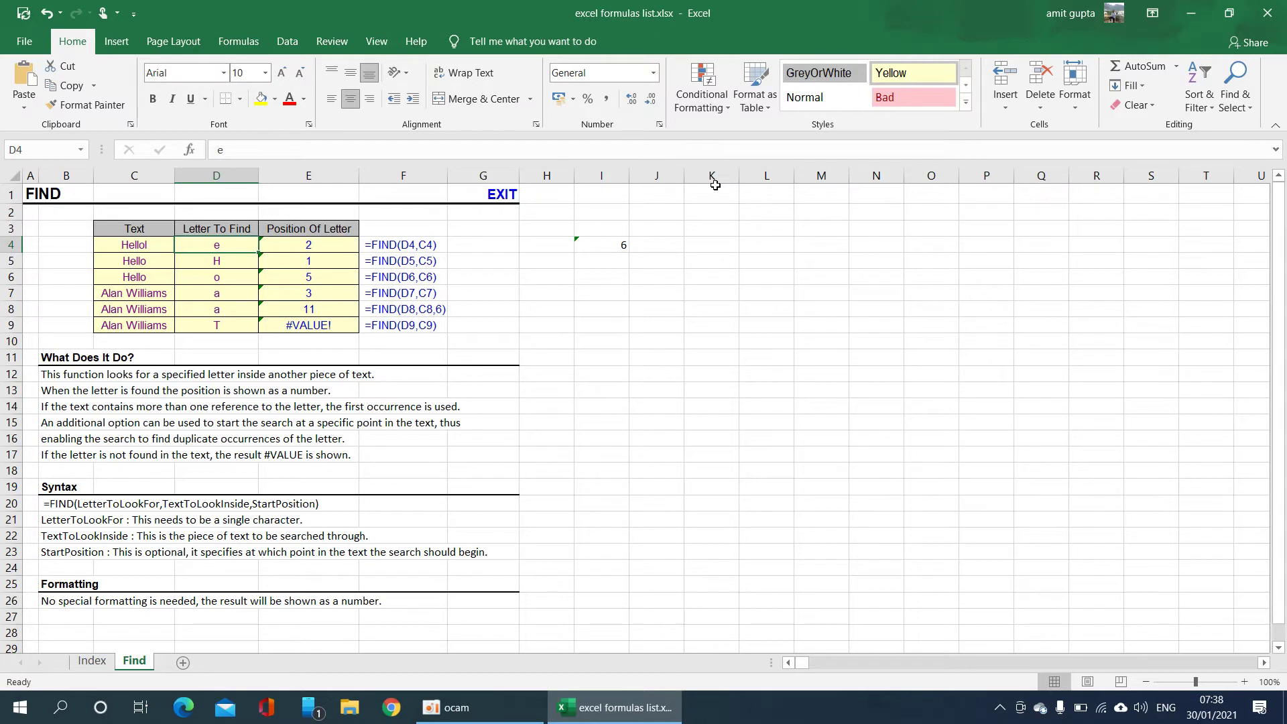
key("Down")
key("Down")
key("Down")
key("Down")
key("Down")
key("Up")
key("Up")
key("Up")
key("Up")
key("Up")
key("Right")
key("Right")
key("Right")
key("Right")
key("Right")
key("F2")
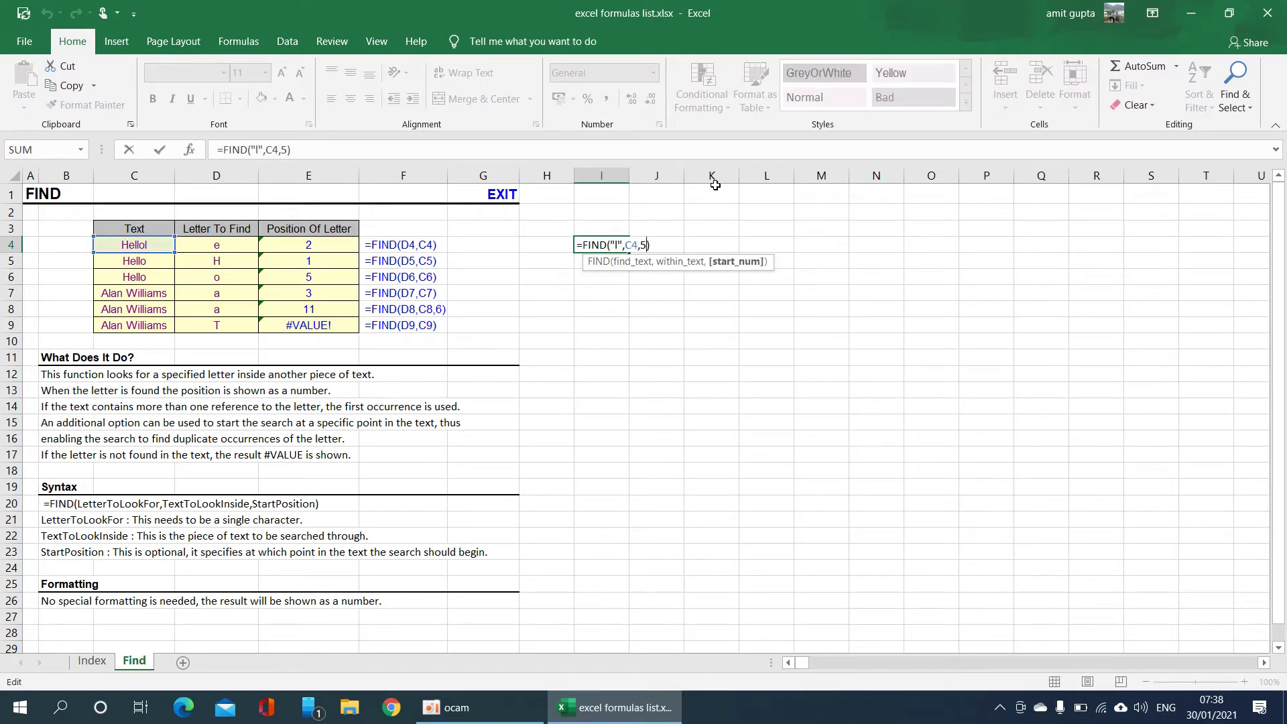
key("Return")
key("Left")
key("Left")
key("Left")
key("Left")
key("Left")
key("Left")
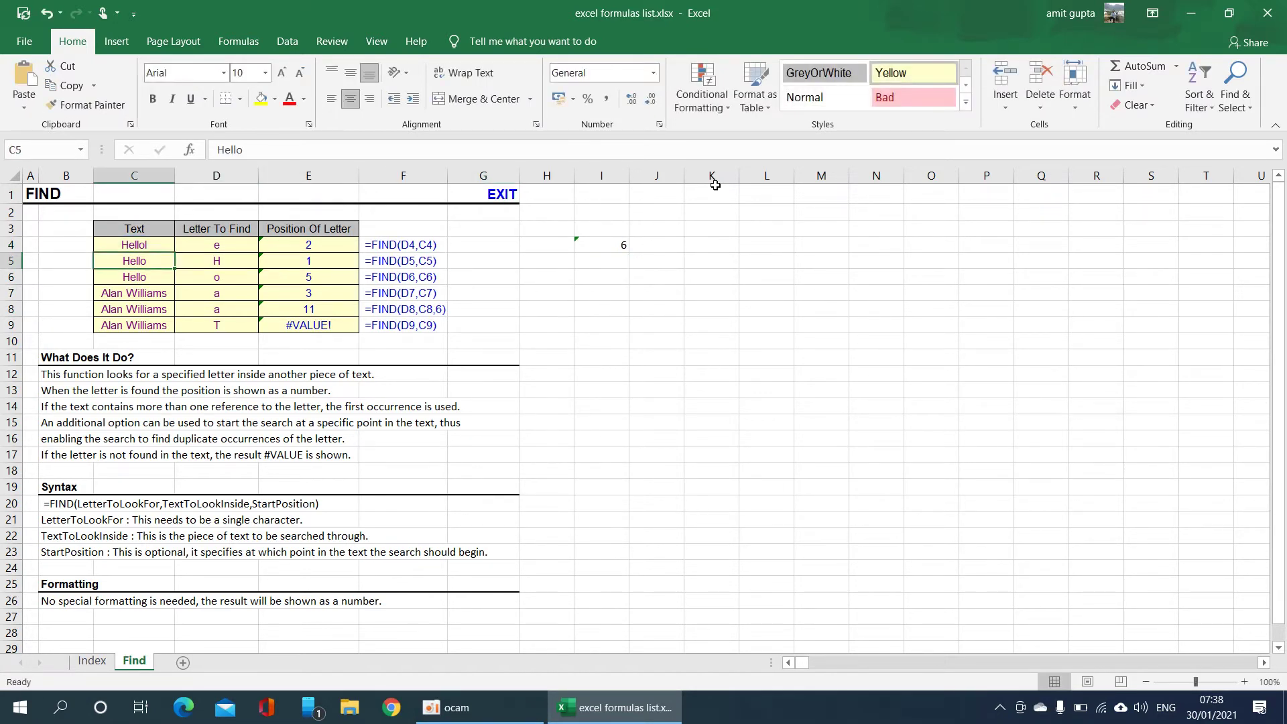
key("Right")
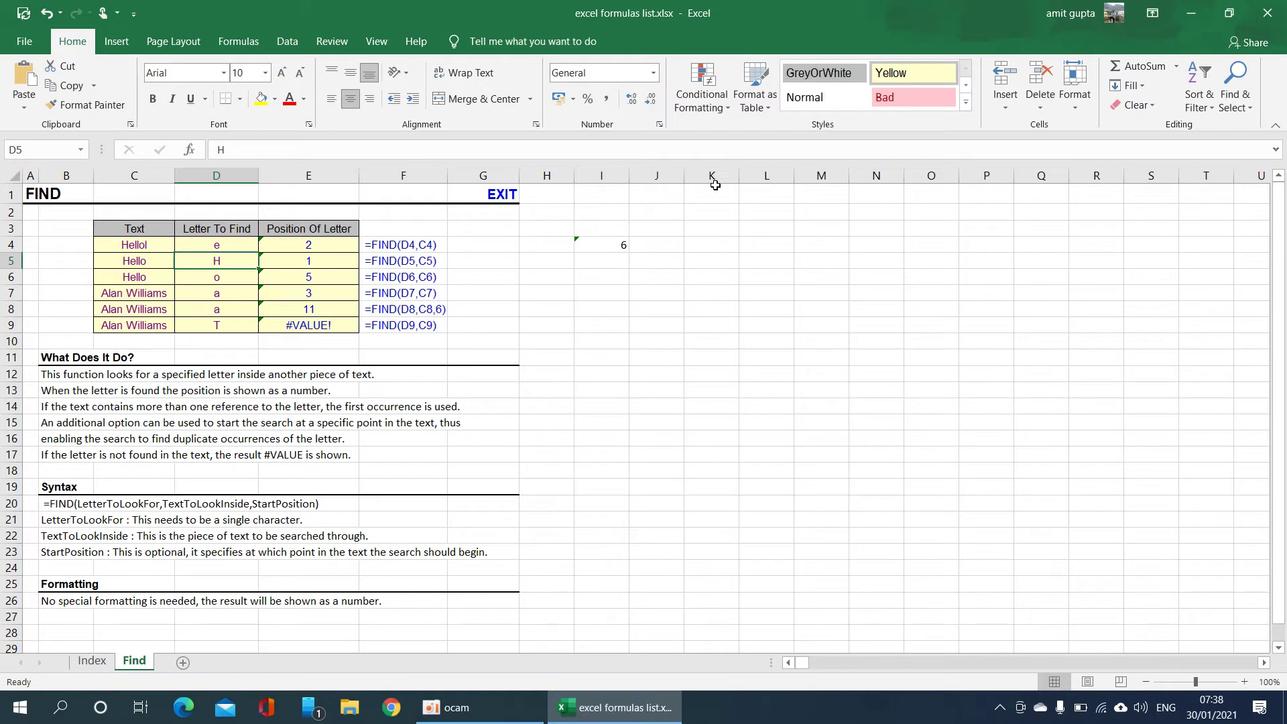
key("Down")
key("Down")
key("Down")
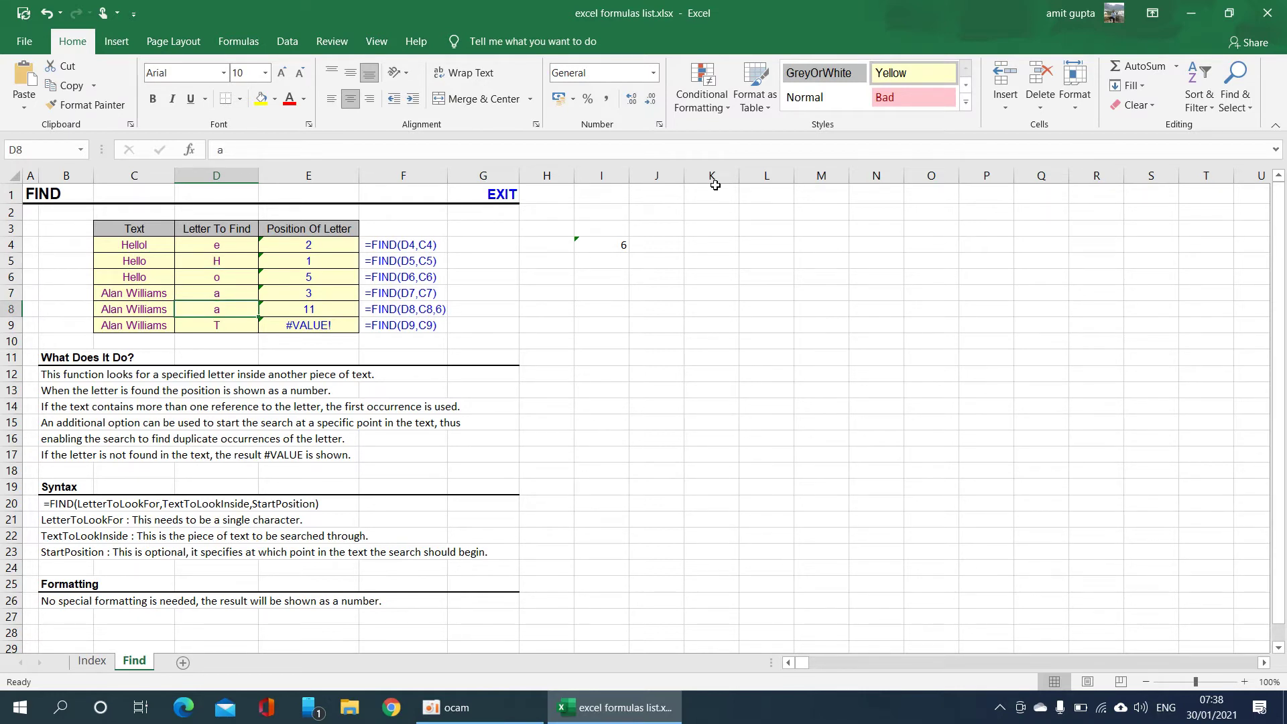
key("Right")
key("Right")
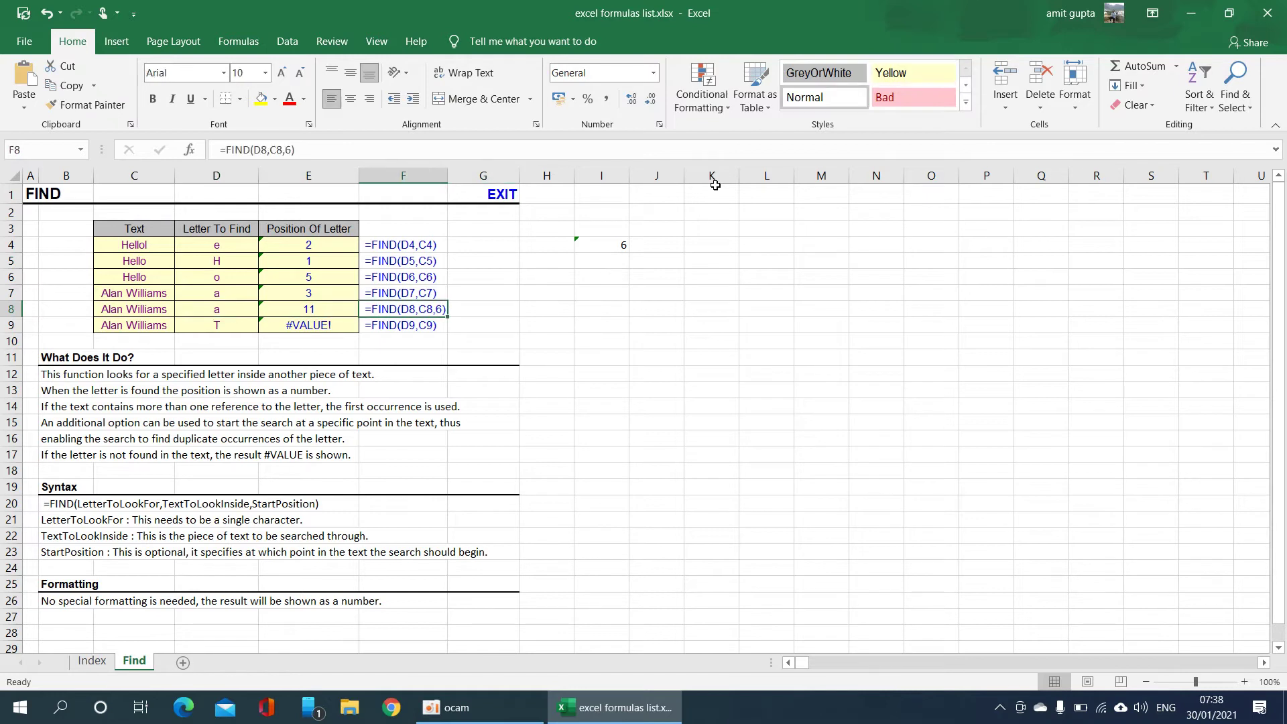
key("Left")
key("F2")
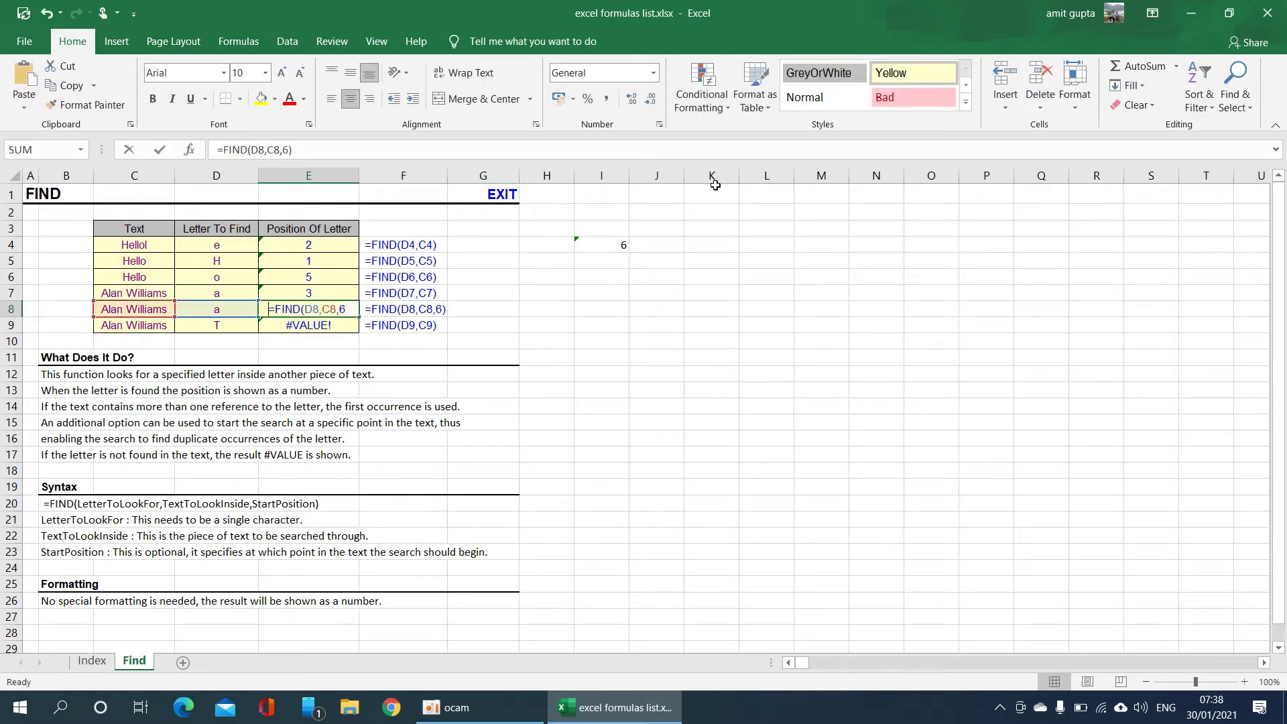
key("Left")
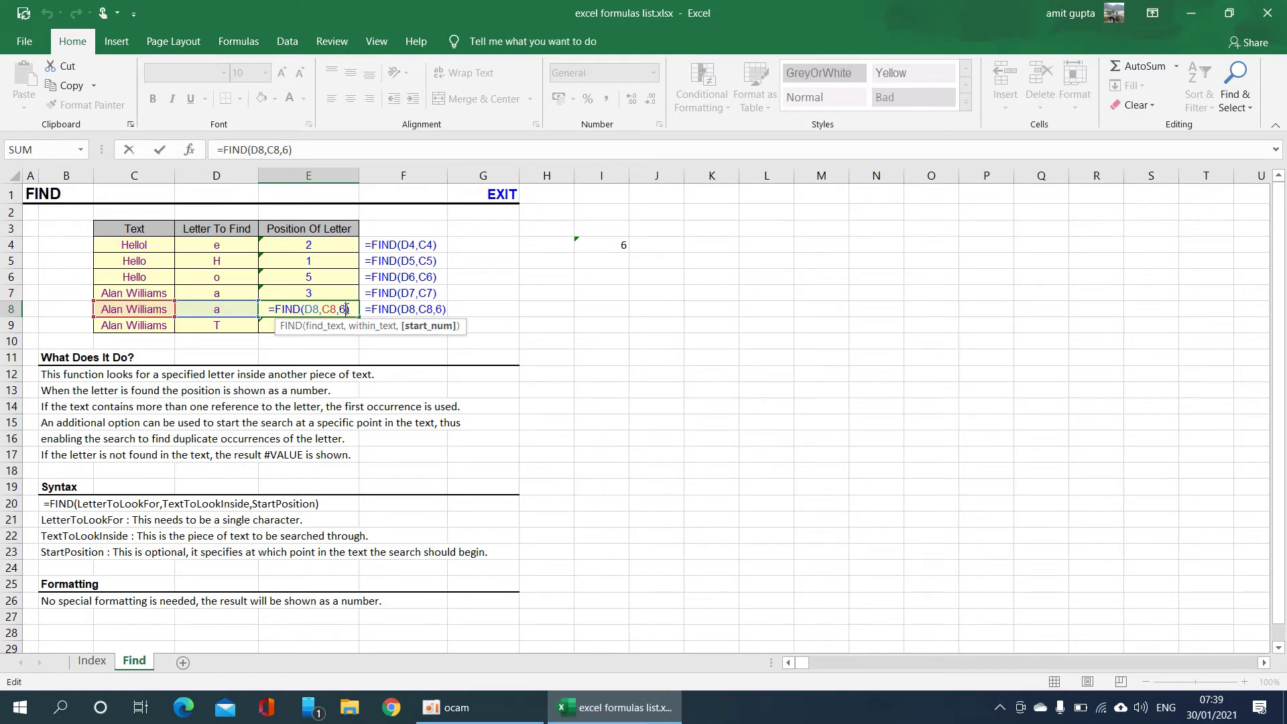
key("Return")
left_click(298, 307)
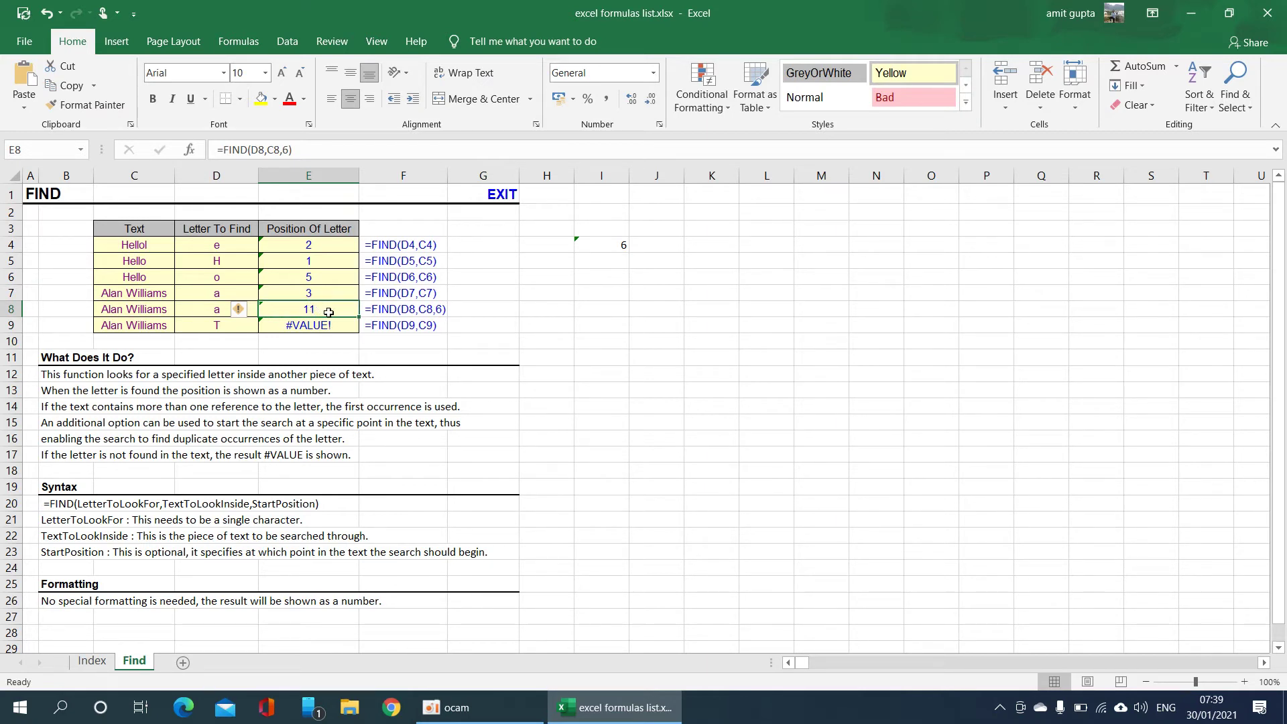
left_click(263, 329)
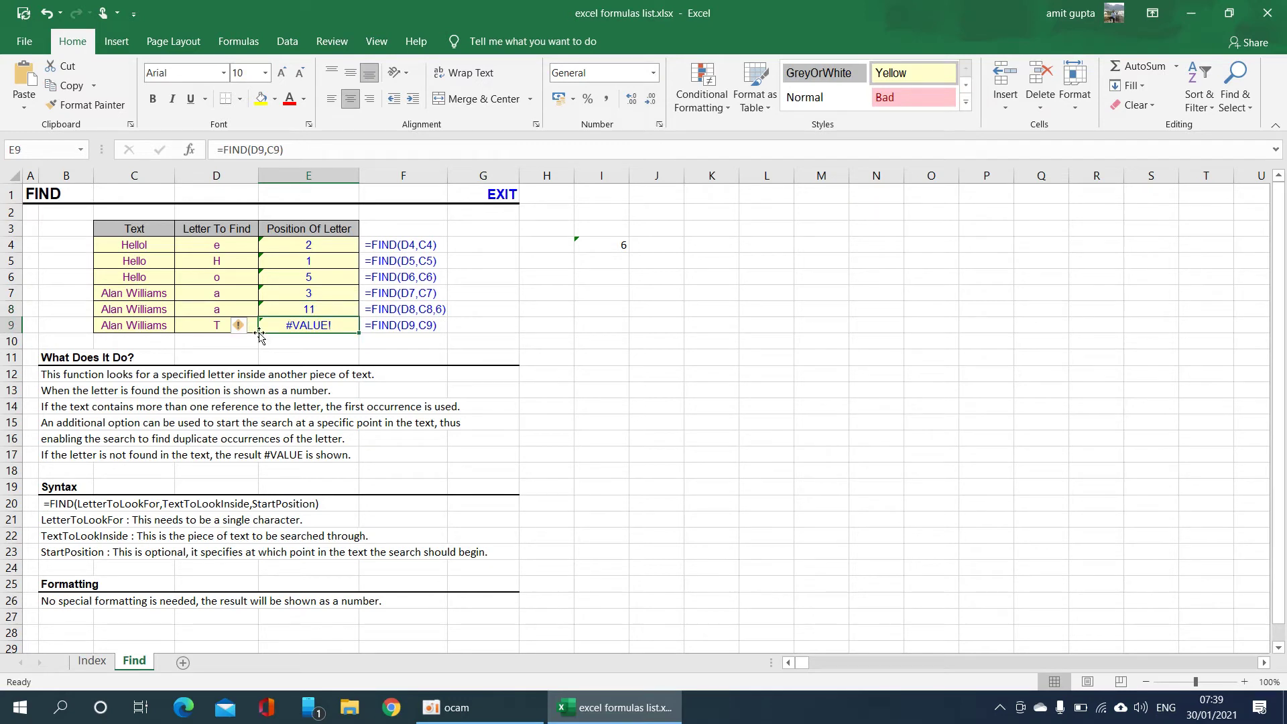
double_click(319, 331)
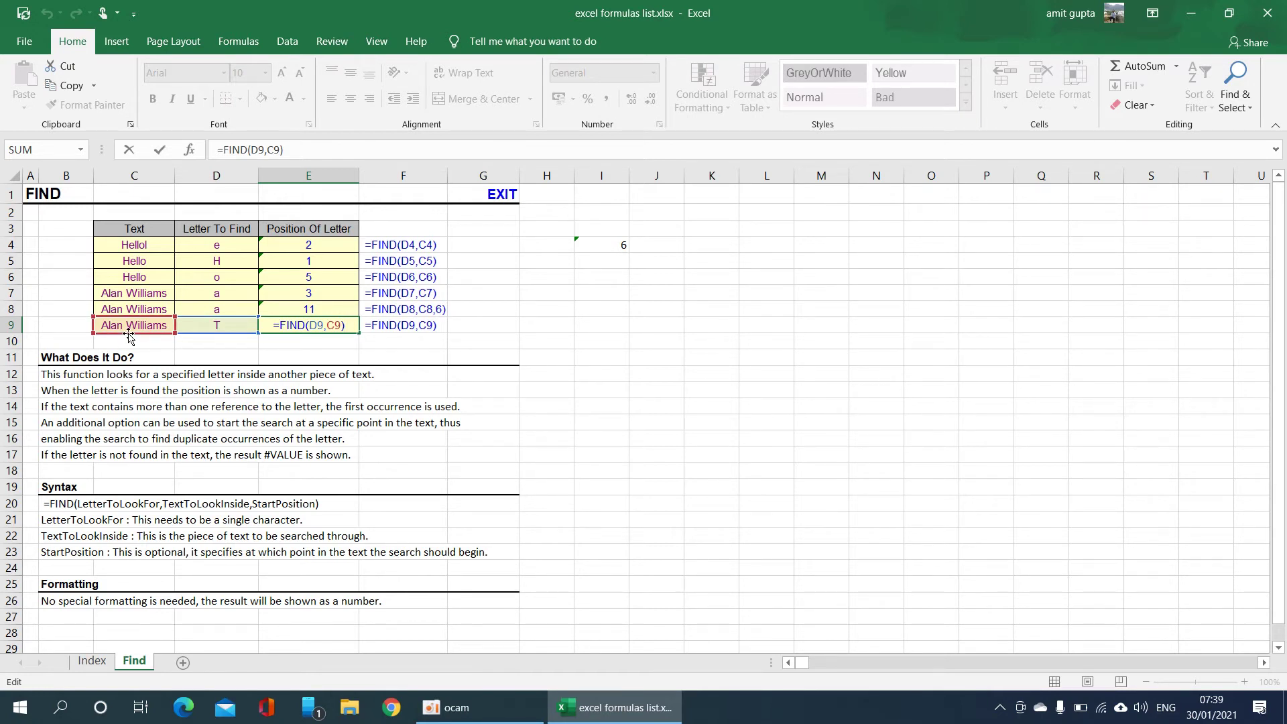
Step: Replace the T in D9 with s, then with uppercase S
key("Tab")
key("Left")
key("Left")
key("F2")
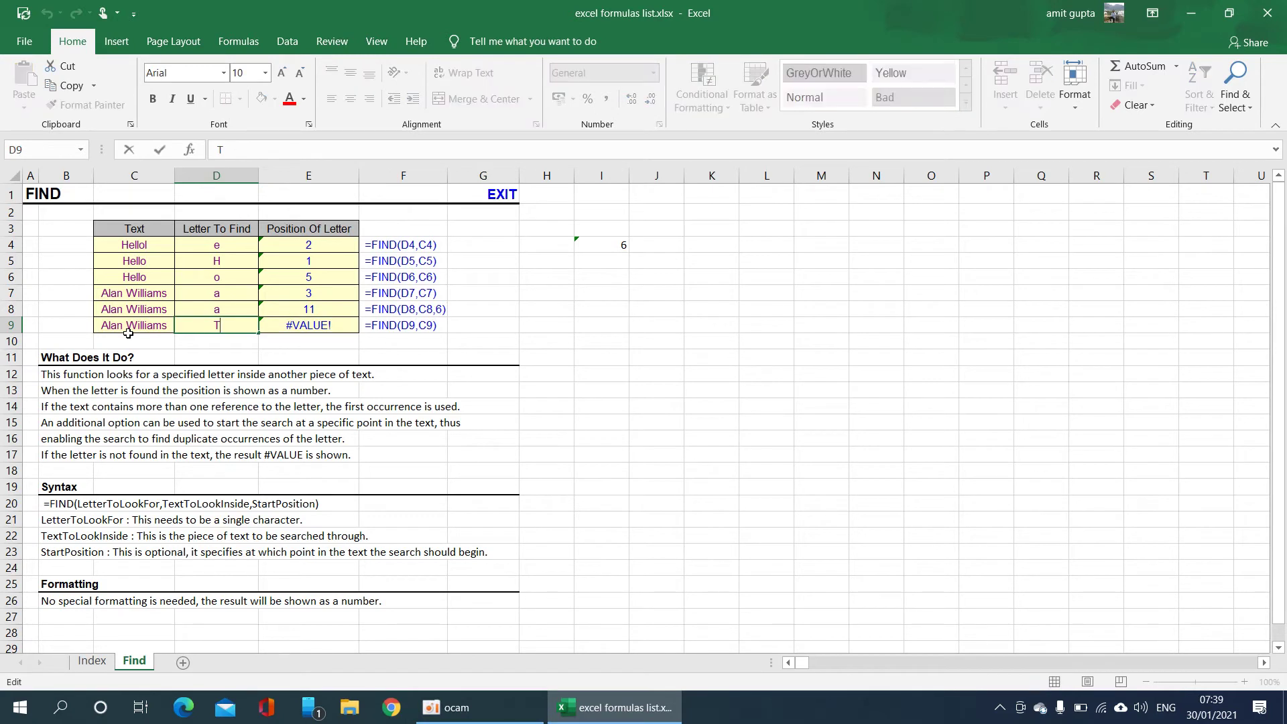
key("BackSpace")
type("s")
key("BackSpace")
type("S")
key("Tab")
Step: Inspect E9's =FIND(D9,C9) formula, then set D9 to lowercase s, giving 13
key("F2")
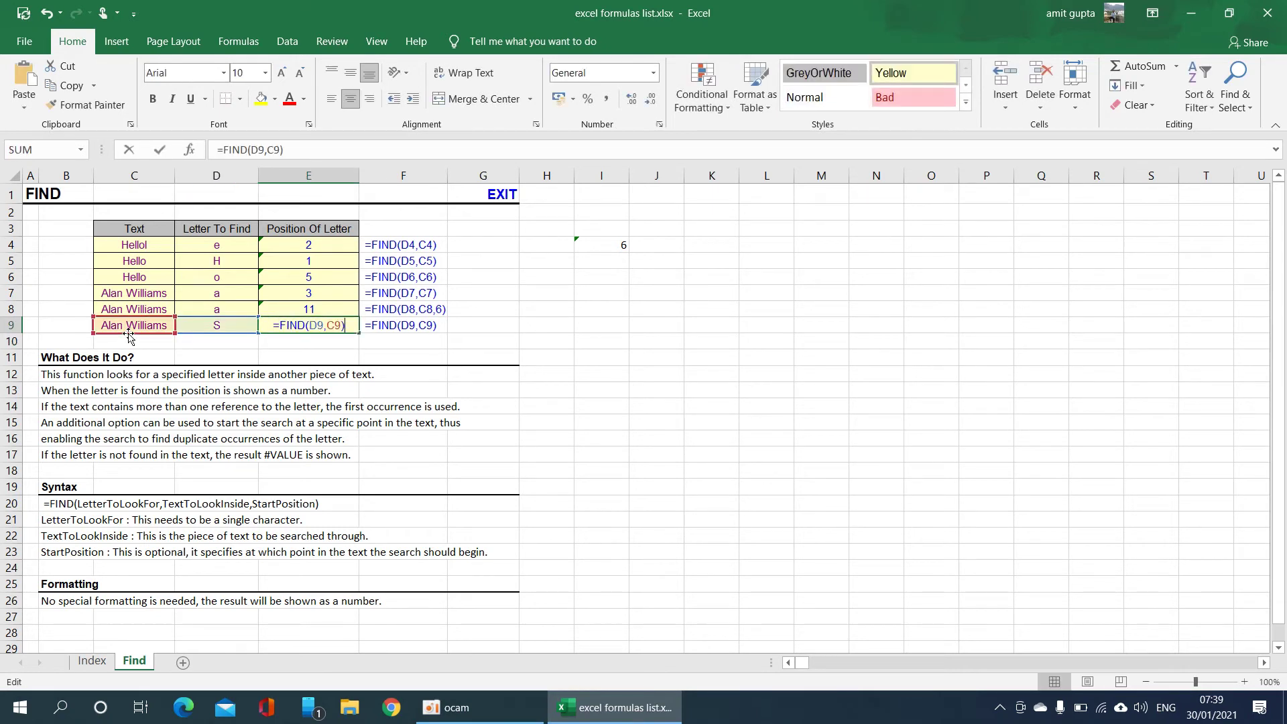
key("shift+Tab")
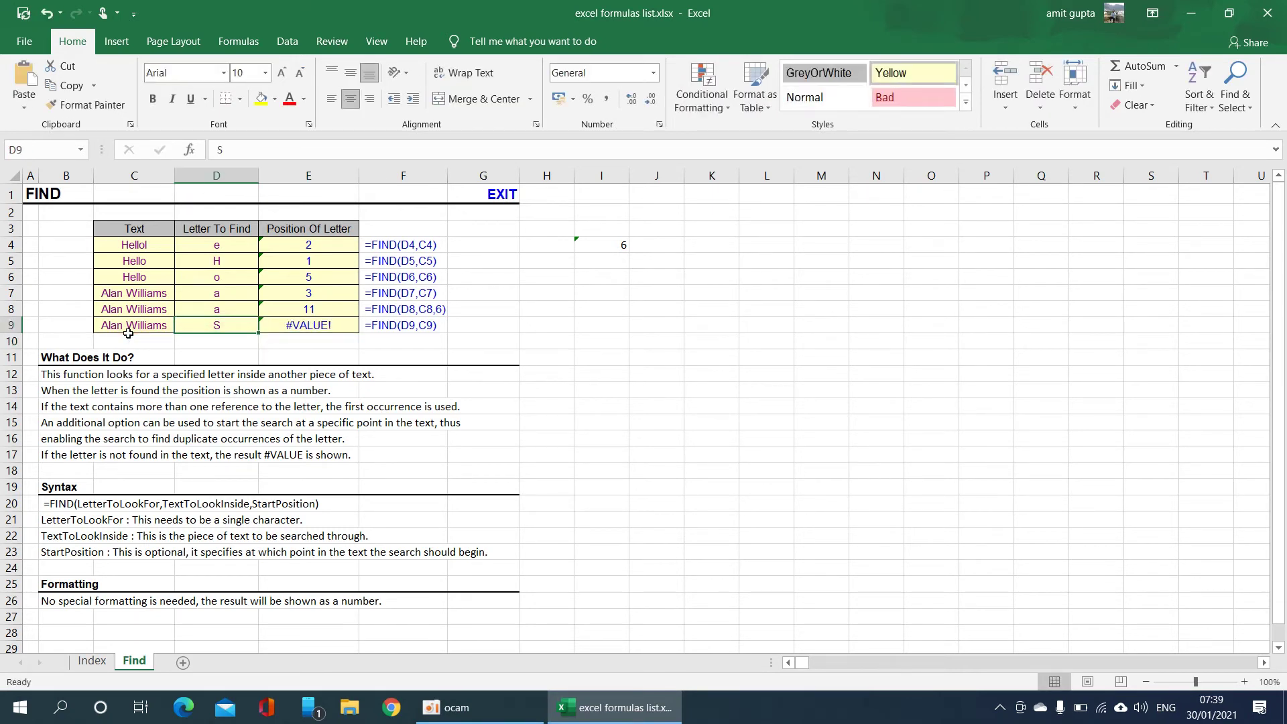
key("F2")
key("BackSpace")
type("s")
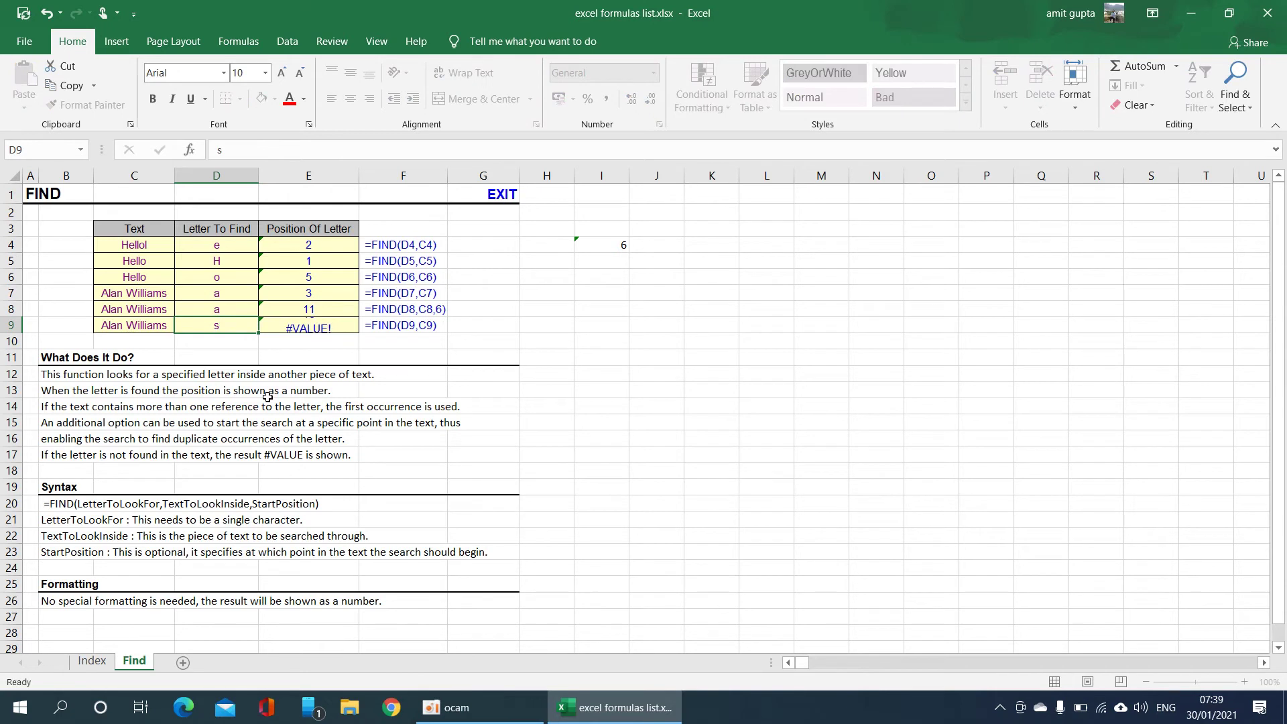
key("Tab")
Step: Retype uppercase S in D9 so E9 shows #VALUE!, then review row 9
key("shift+Tab")
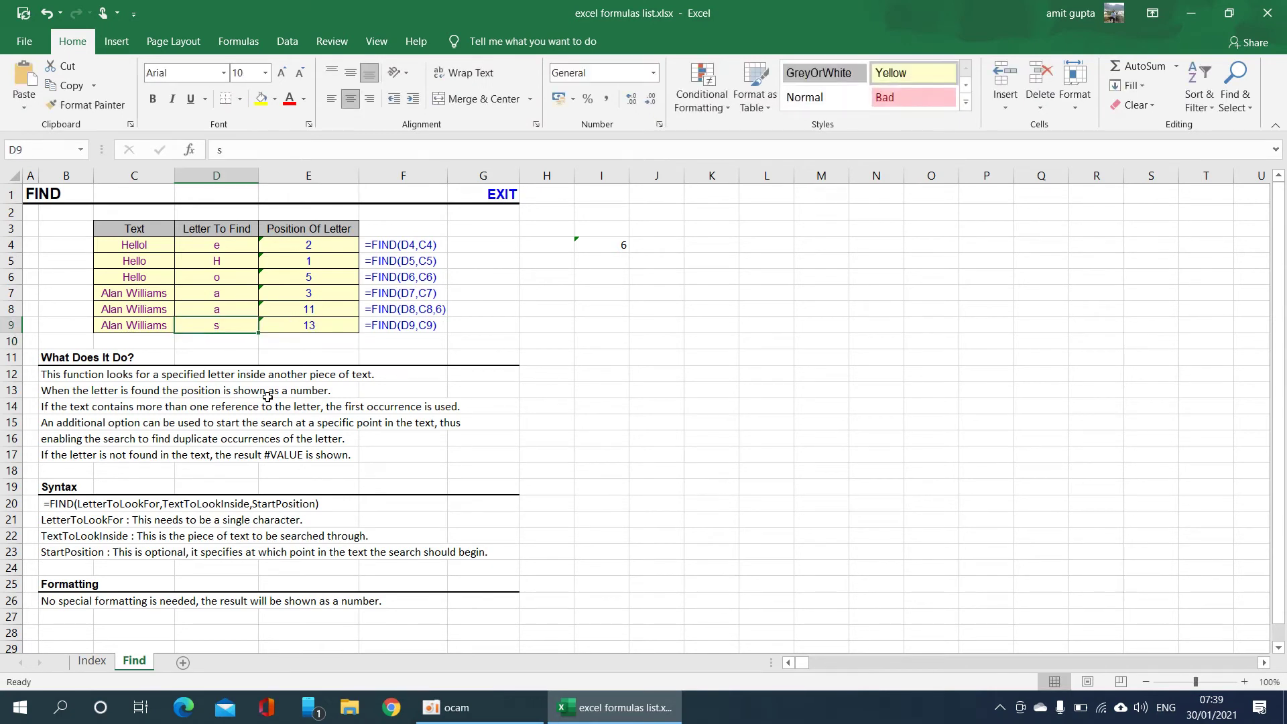
type("S")
key("Return")
key("Up")
key("Right")
key("Right")
key("Right")
key("Right")
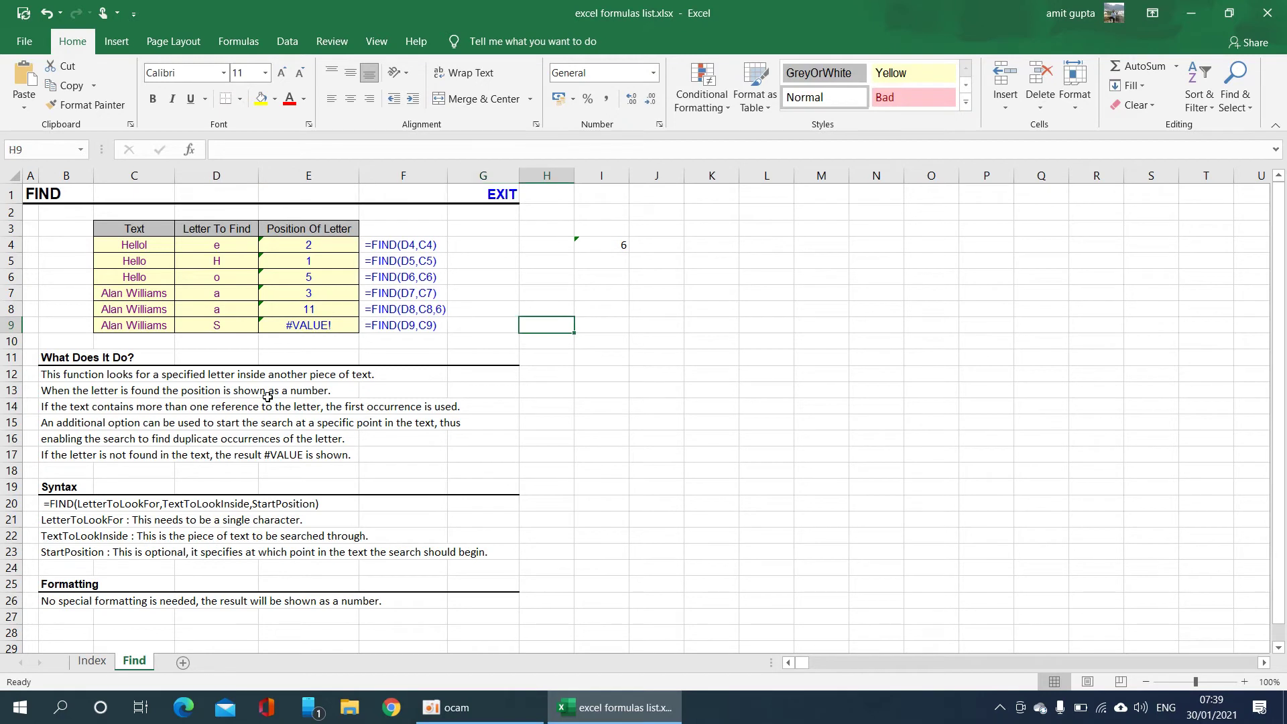
key("Left")
key("Left")
key("Right")
key("Down")
key("Down")
key("Down")
key("Left")
key("Left")
key("Left")
key("Down")
key("Down")
key("Down")
key("Down")
key("Down")
key("Down")
key("Down")
key("Down")
key("Left")
key("Left")
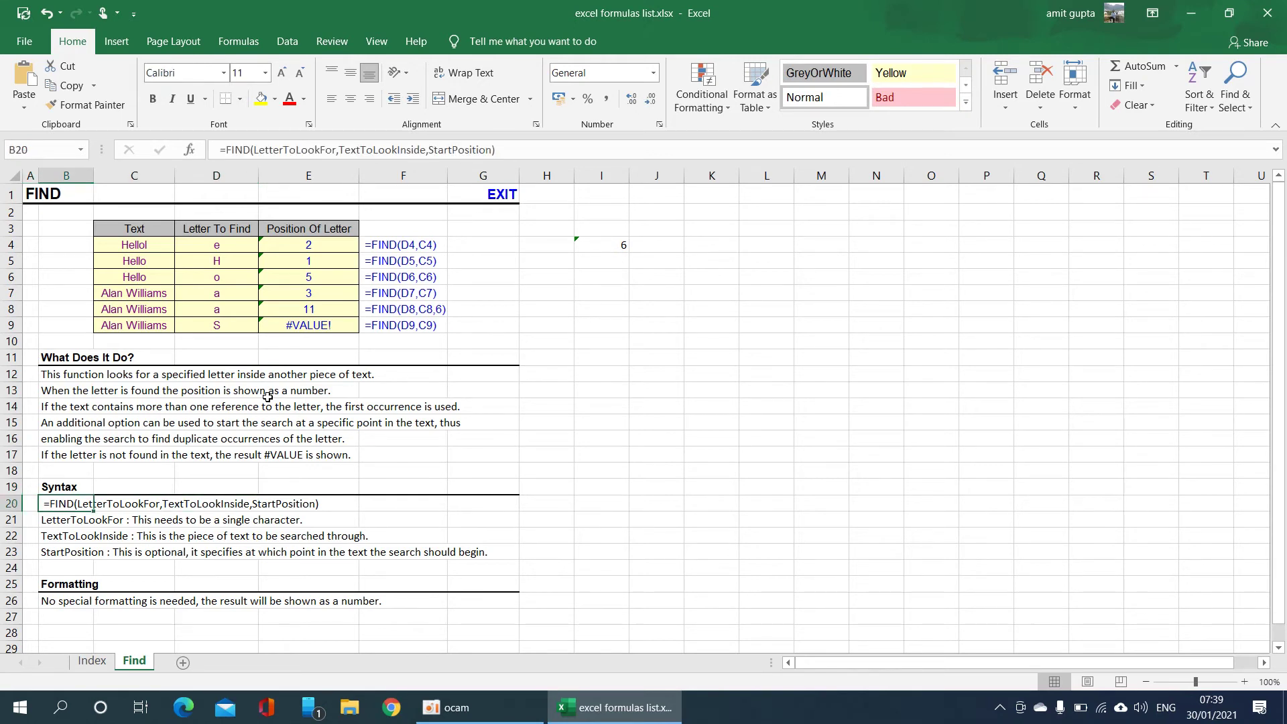
key("F2")
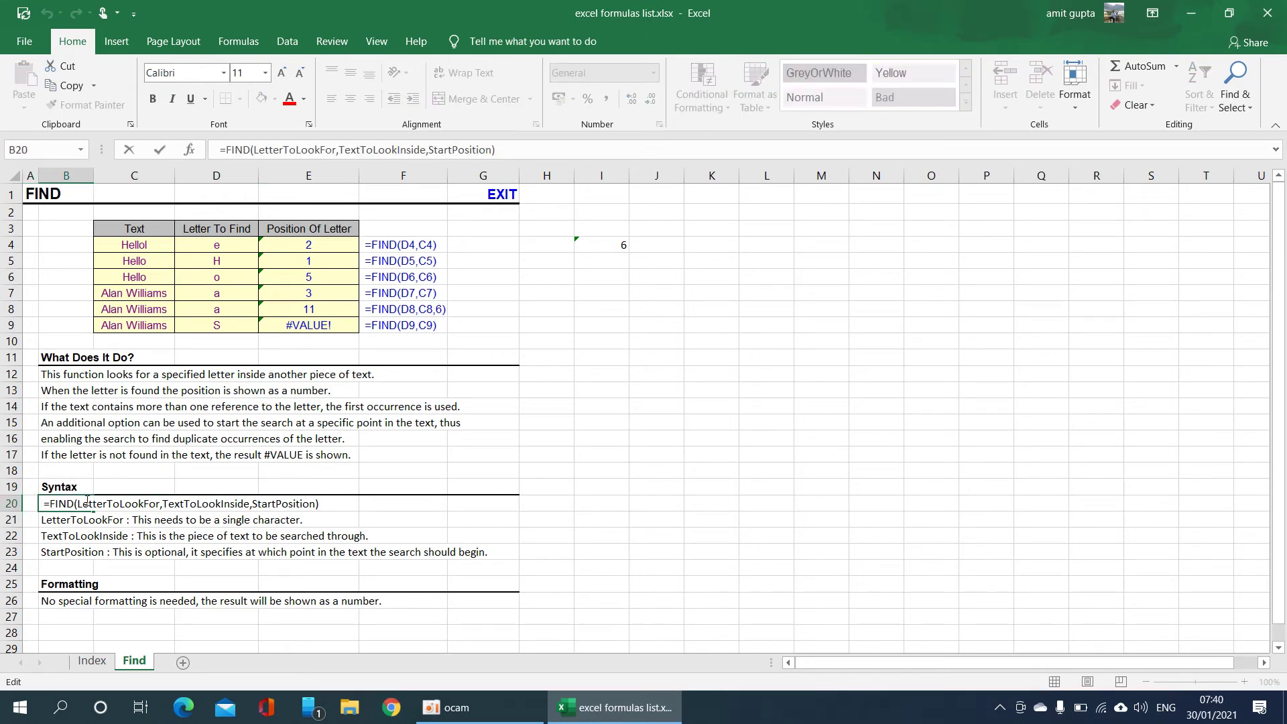
left_click_drag(78, 503, 159, 504)
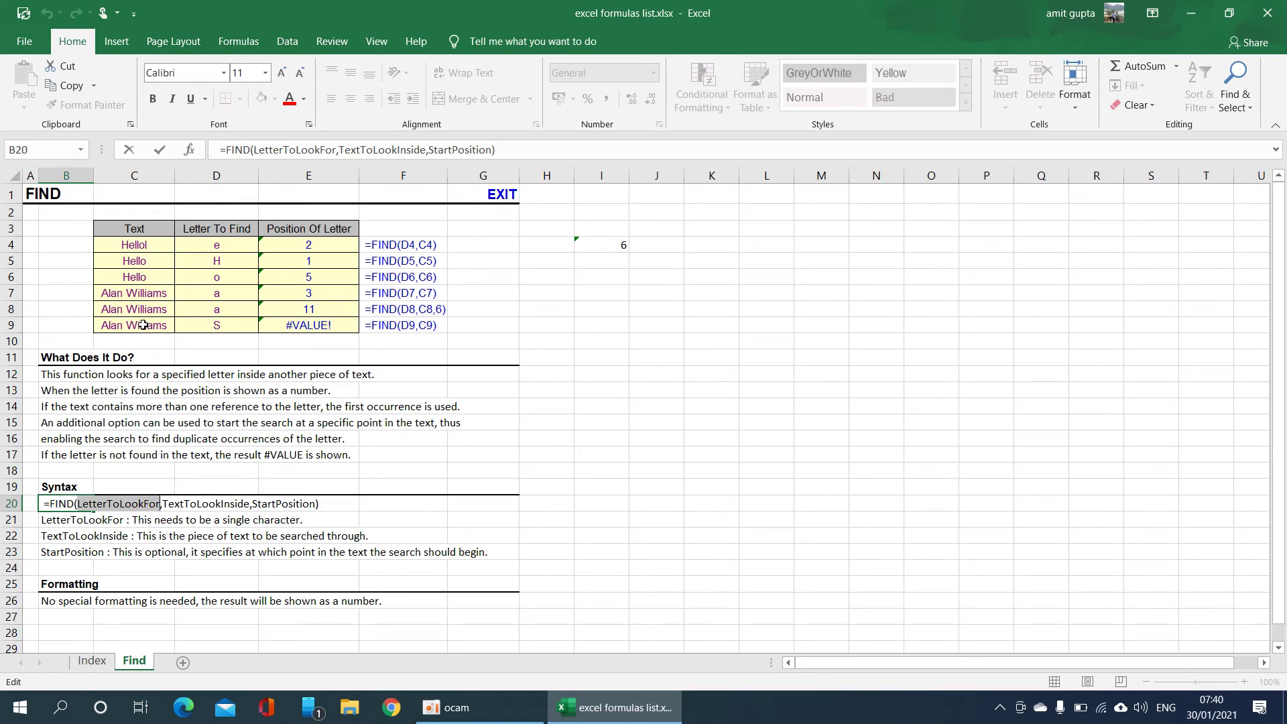
left_click(225, 470)
left_click(609, 456)
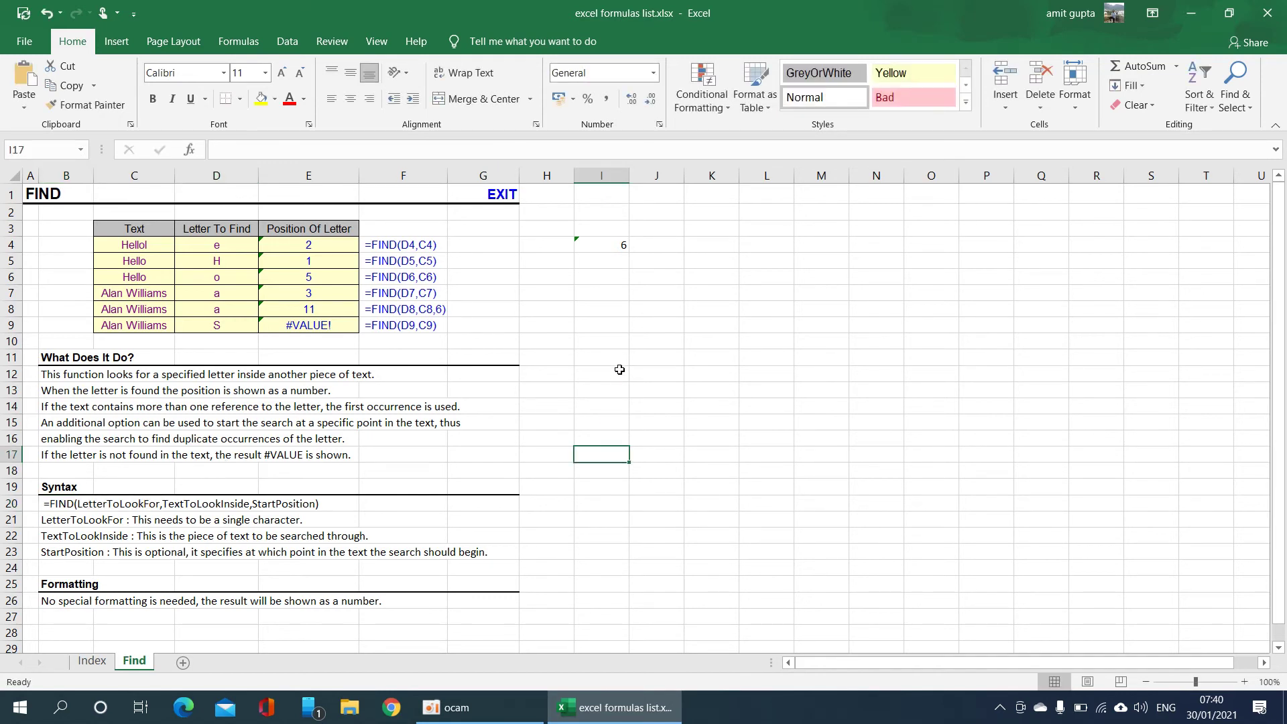
left_click(600, 244)
Step: Erase I4's =FIND test formula, leaving only the original example table
key("BackSpace")
key("Return")
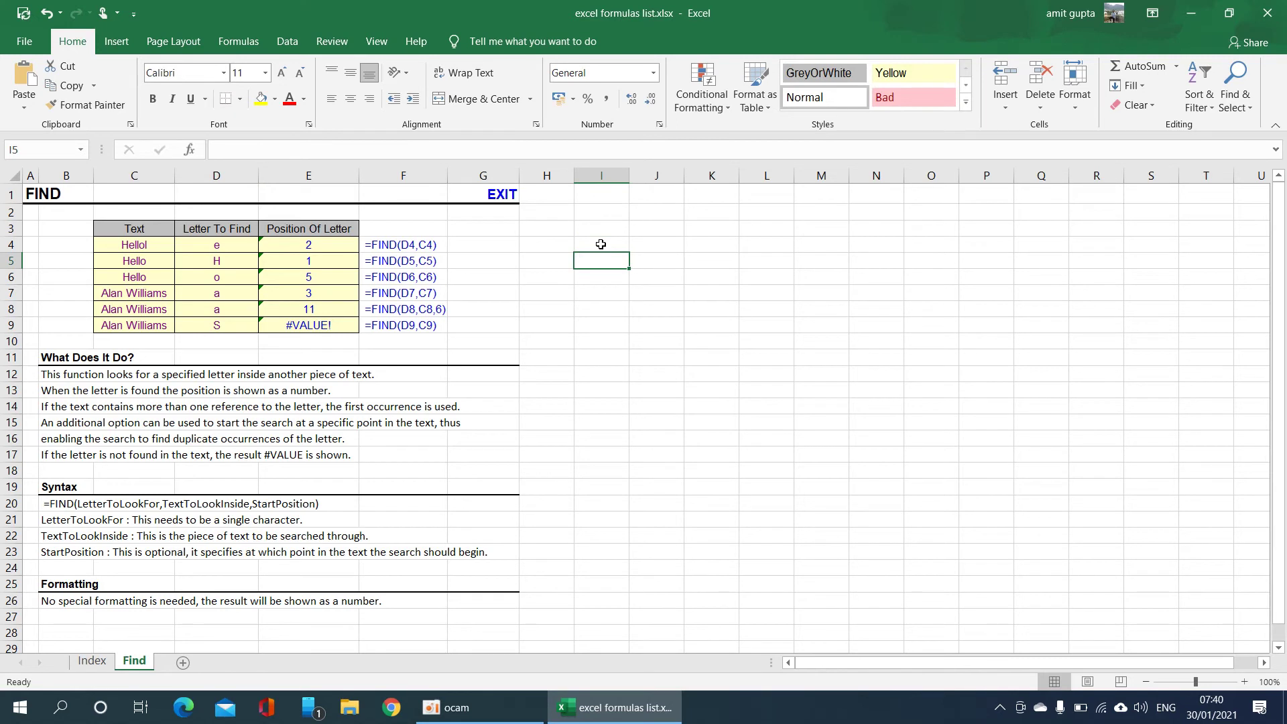